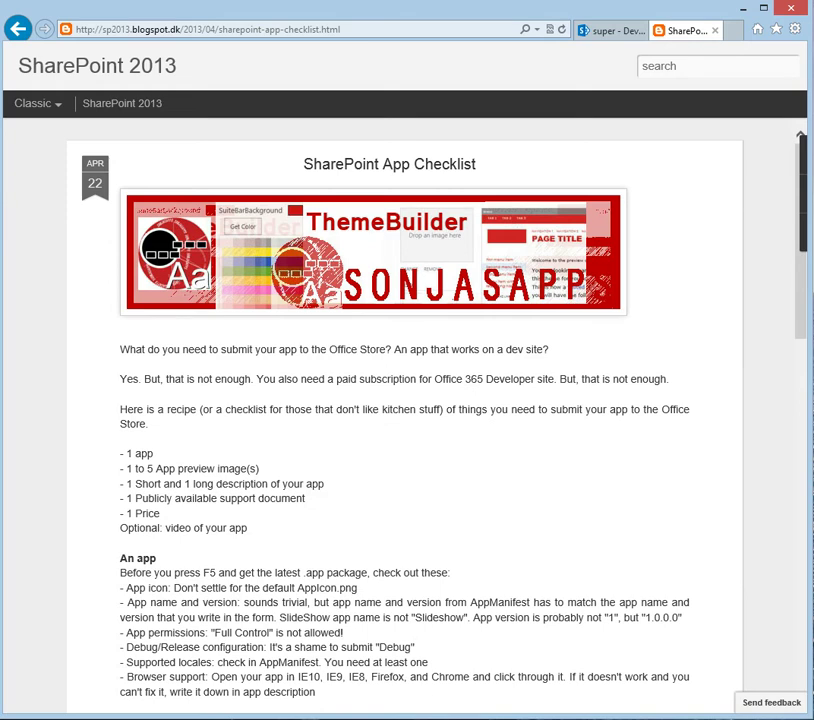
# Step: Switch from the checklist post to the store folder with the app's submission files
pyautogui.hotkey('alt', 'Tab')
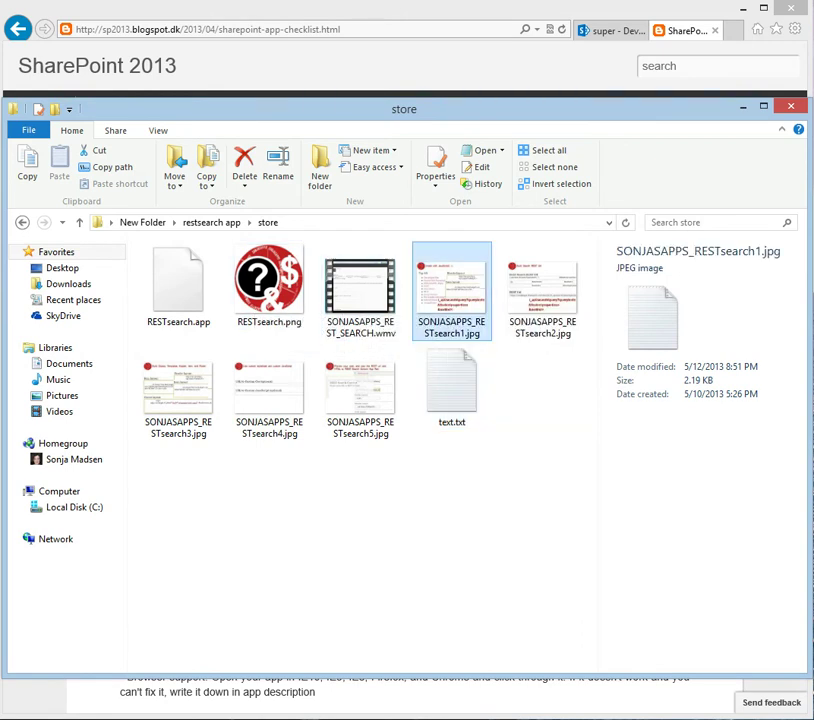
pyautogui.rightClick(449, 293)
pyautogui.moveTo(520, 447)
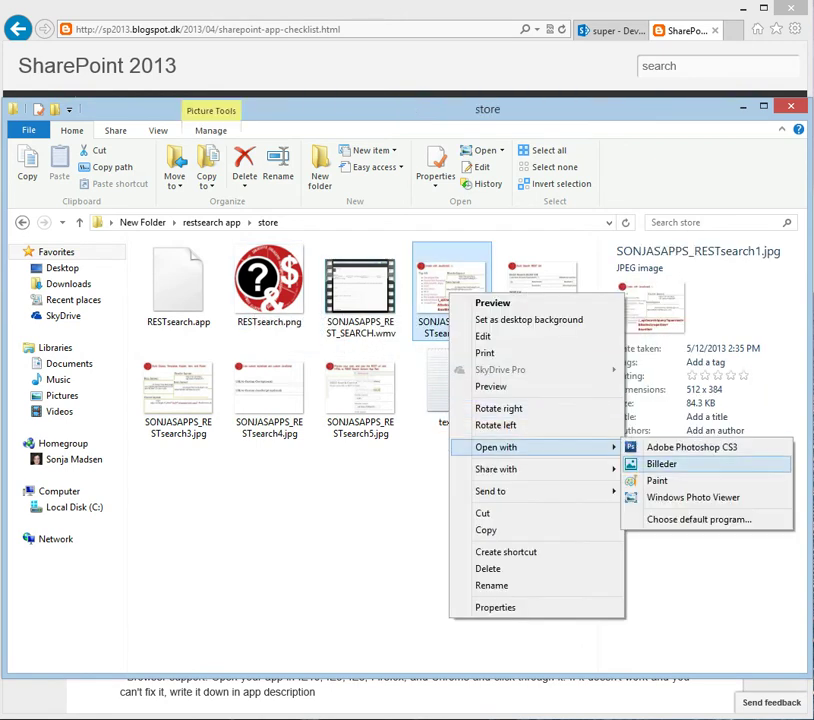
pyautogui.click(670, 494)
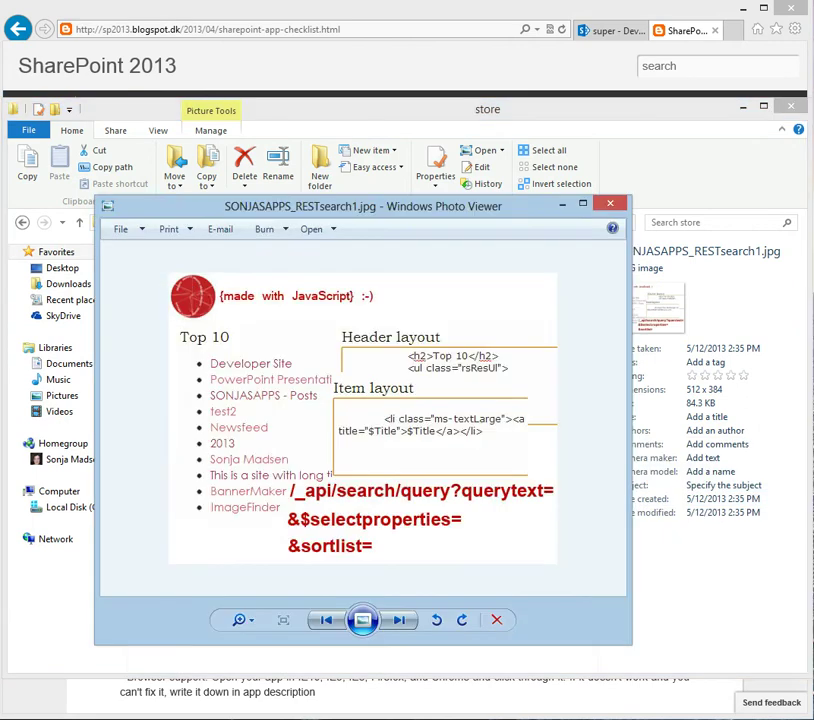
pyautogui.click(399, 620)
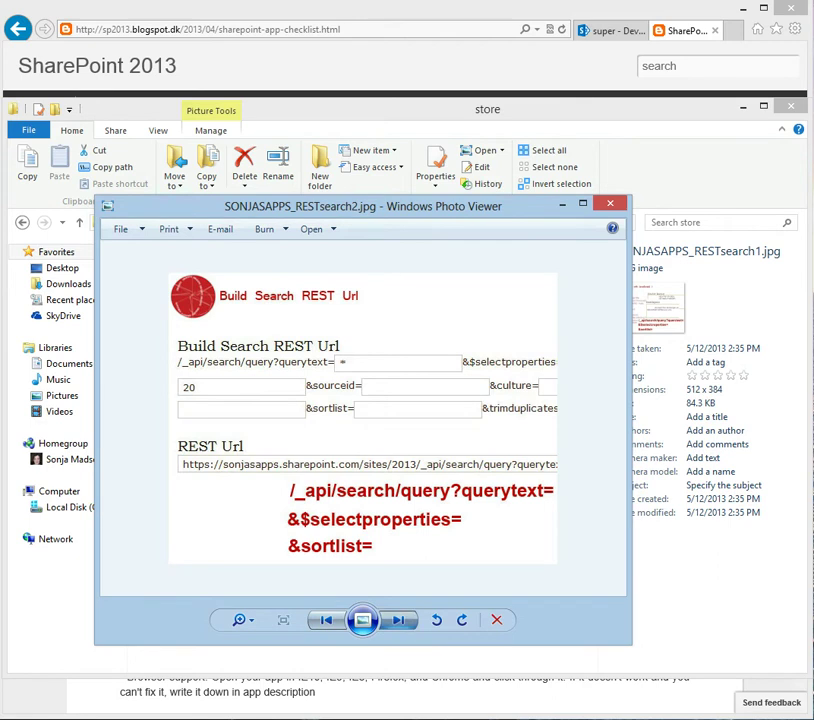
pyautogui.click(399, 620)
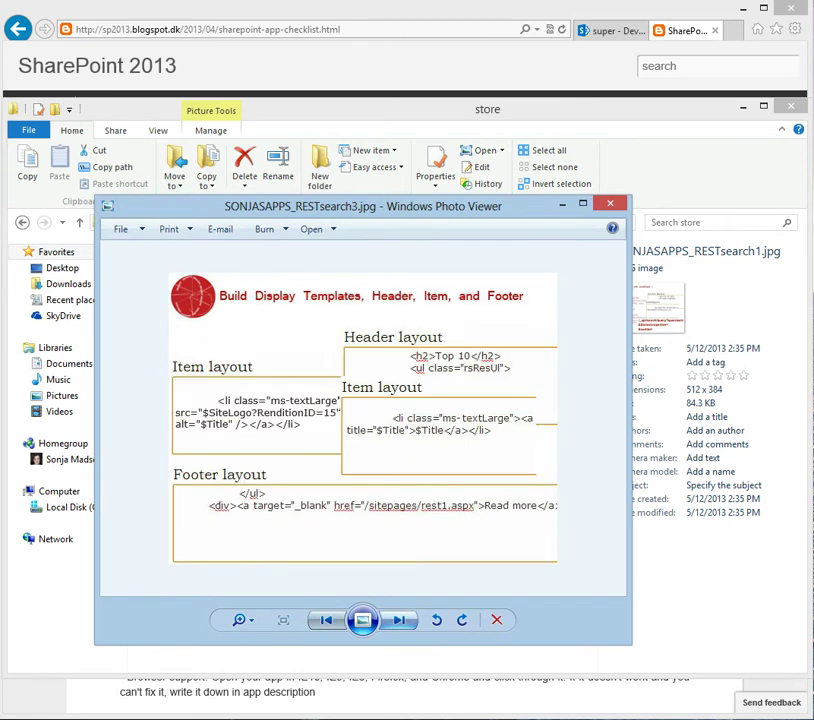
pyautogui.press('Right')
pyautogui.press('Right')
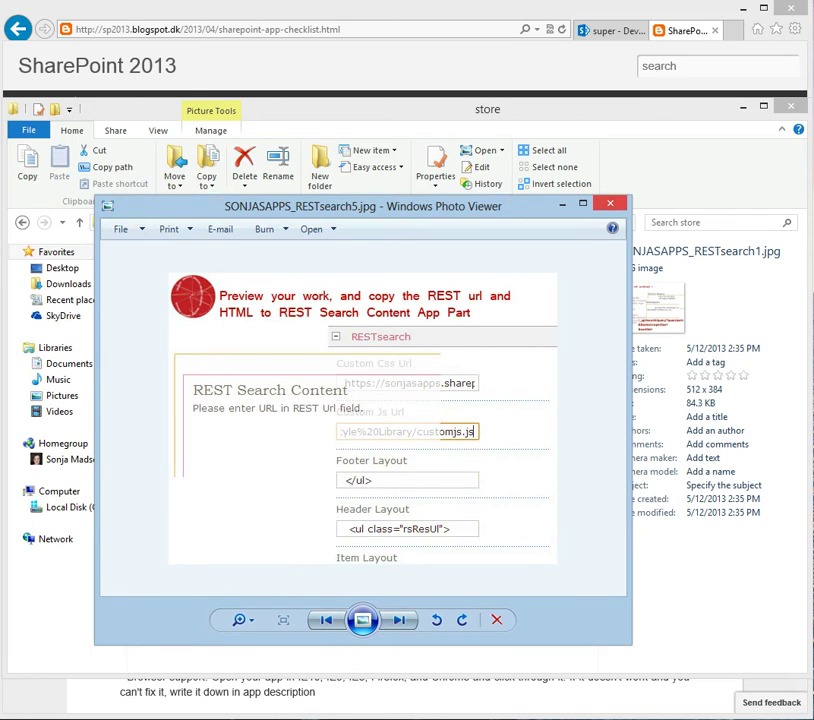
pyautogui.press('Escape')
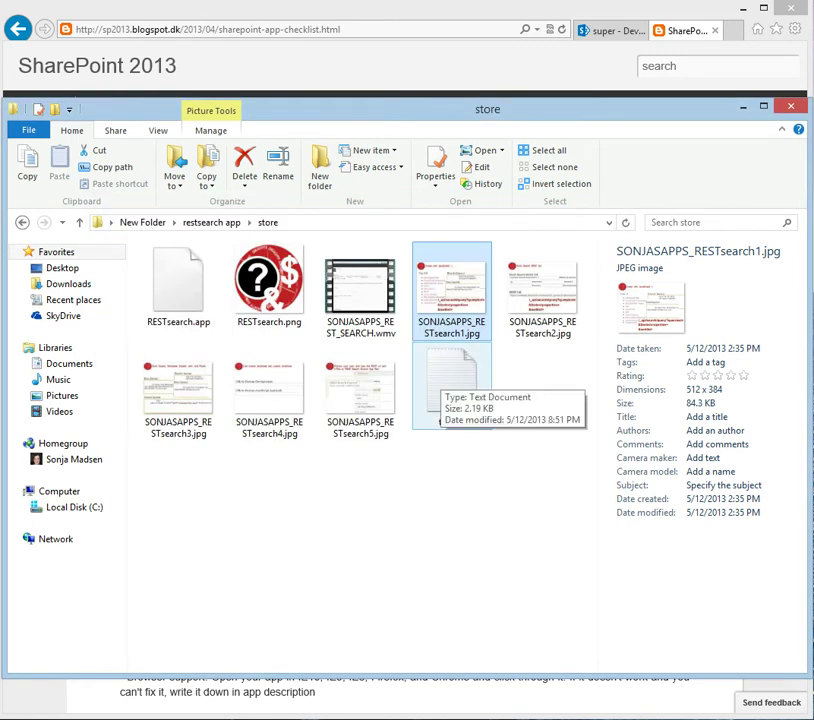
pyautogui.rightClick(440, 386)
# Step: Open text.txt in Notepad to show the app's links and description, then return to the browser
pyautogui.moveTo(500, 465)
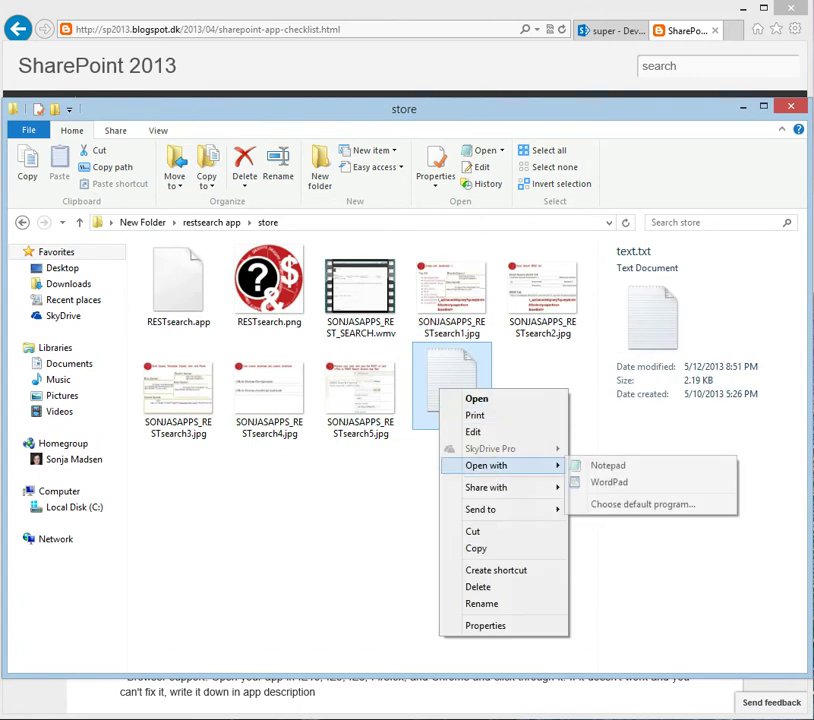
pyautogui.click(608, 465)
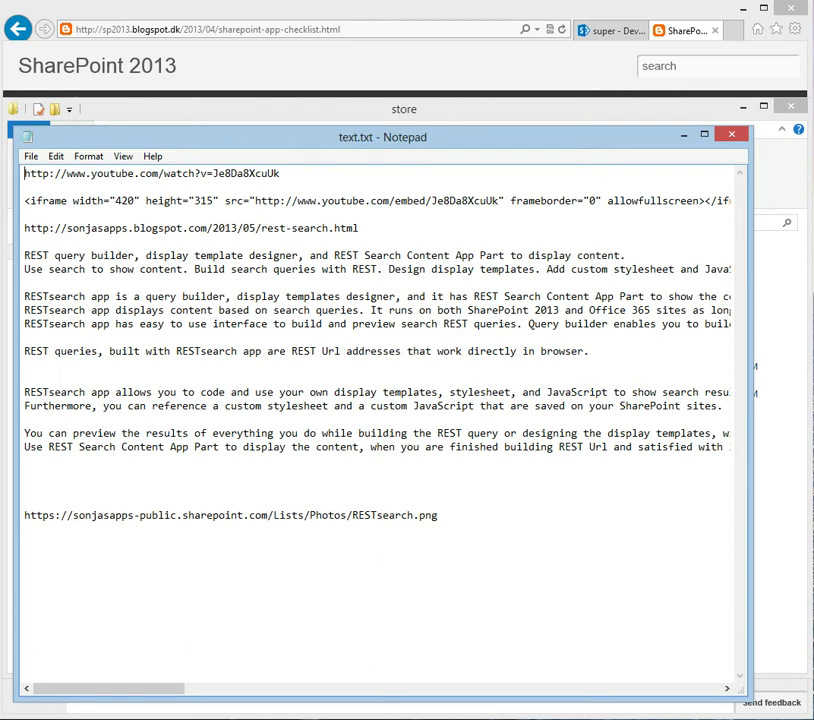
pyautogui.hotkey('alt', 'Tab')
# Step: From the developer site, choose Publish to Office Store and sign in with the account e-mail and password
pyautogui.hotkey('ctrl', 'Tab')
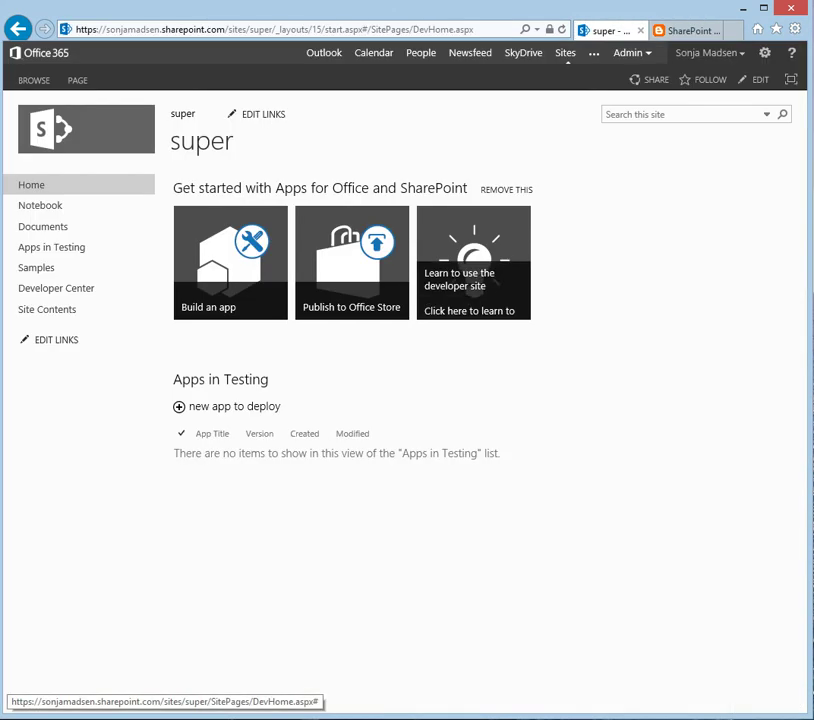
pyautogui.click(352, 262)
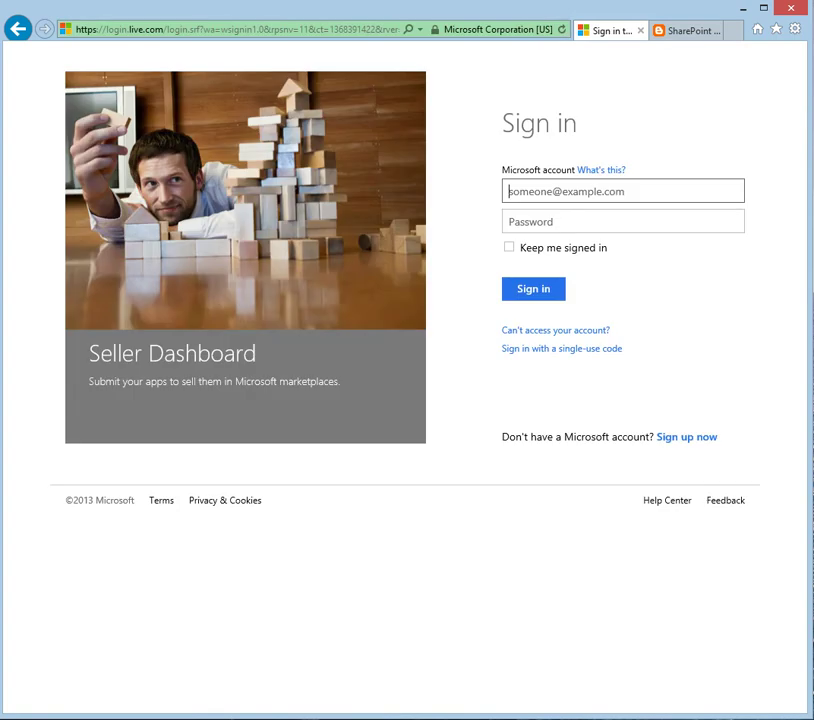
pyautogui.press('Tab')
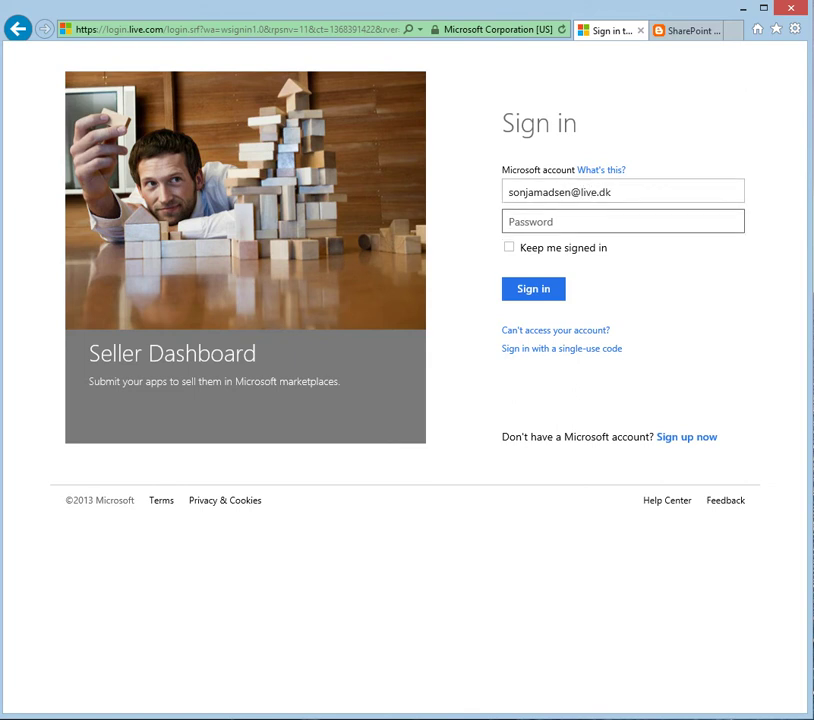
pyautogui.write('••••••••••')
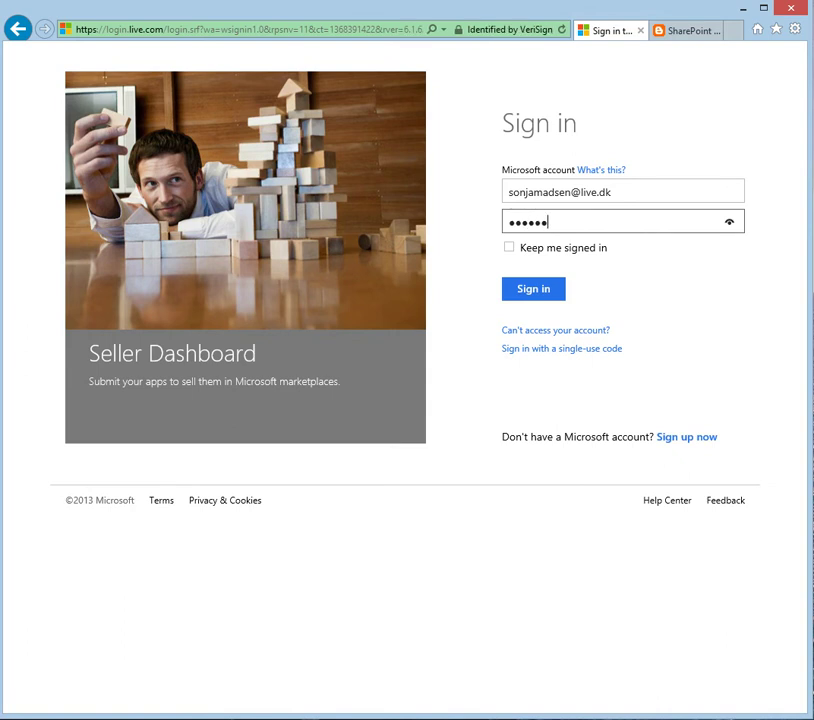
pyautogui.write('••')
pyautogui.press('Return')
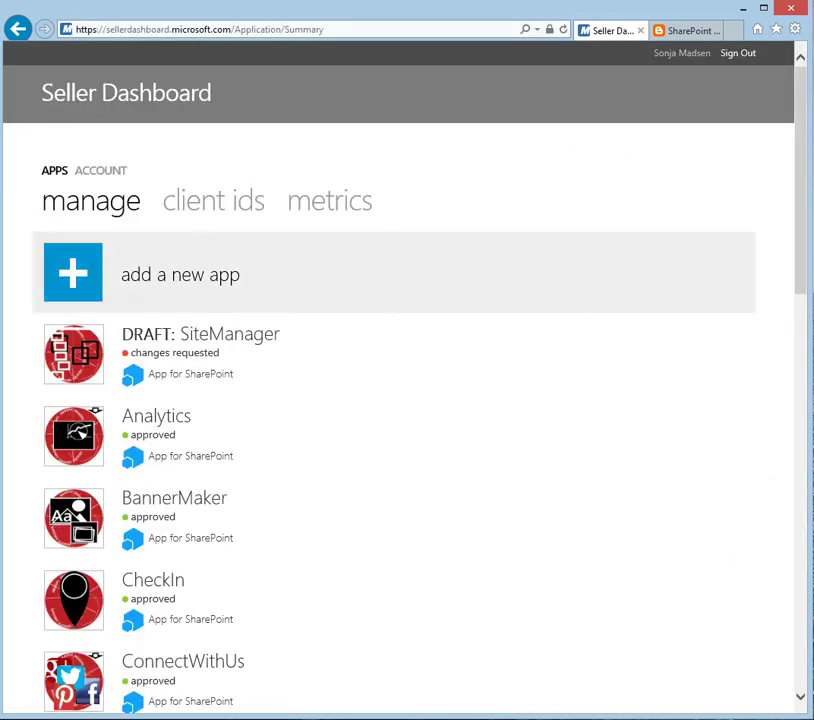
# Step: Add a new app listing of type App for SharePoint and reach its overview form
pyautogui.scroll(-5, 400, 380)
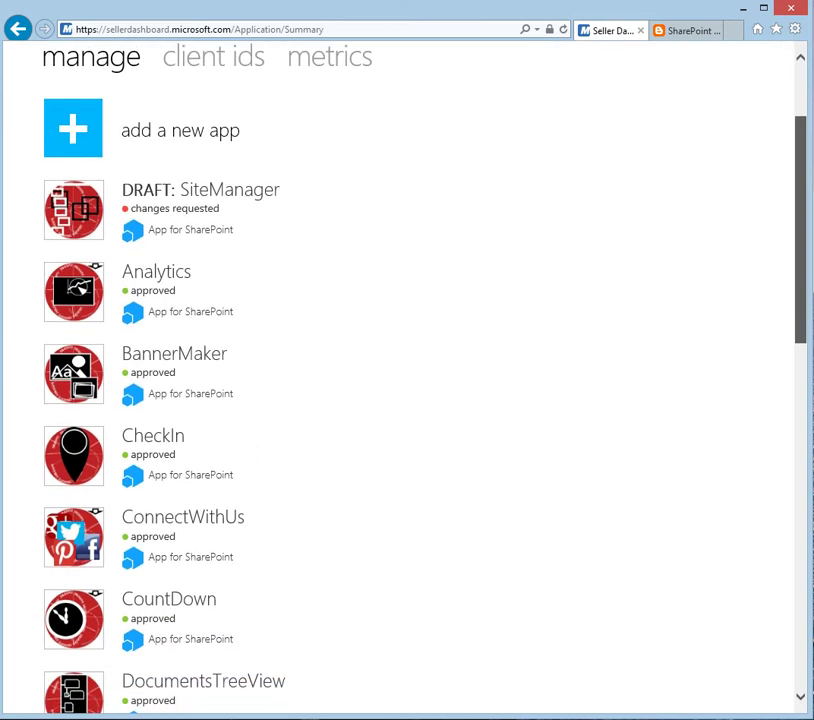
pyautogui.scroll(-5, 400, 380)
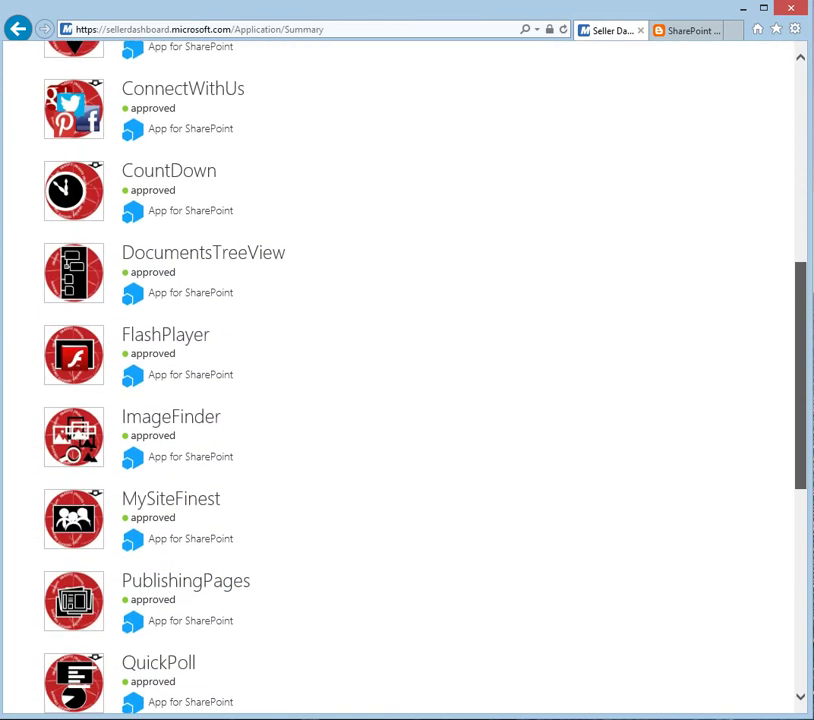
pyautogui.scroll(-4, 400, 380)
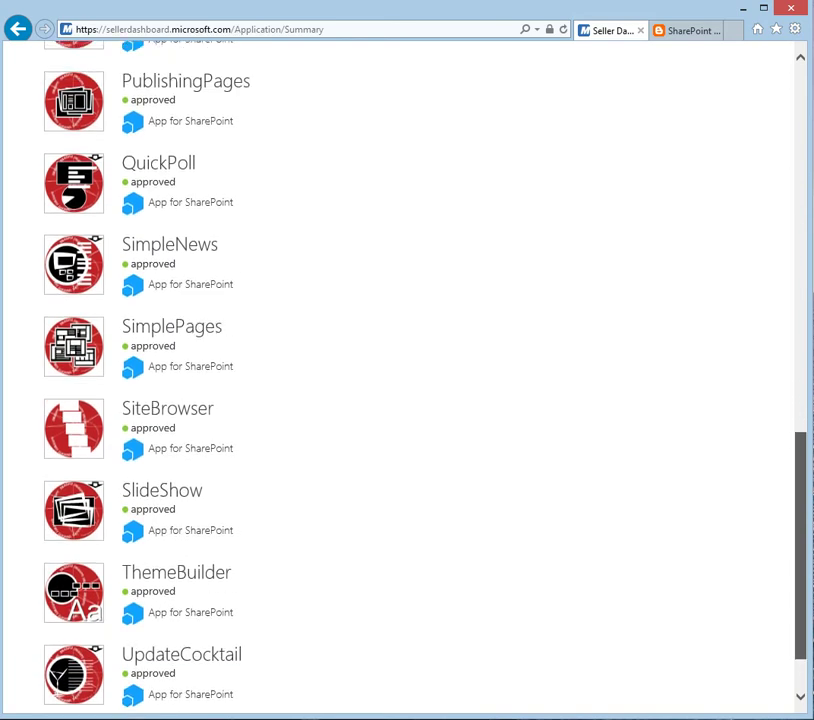
pyautogui.scroll(5, 400, 380)
pyautogui.scroll(7, 400, 380)
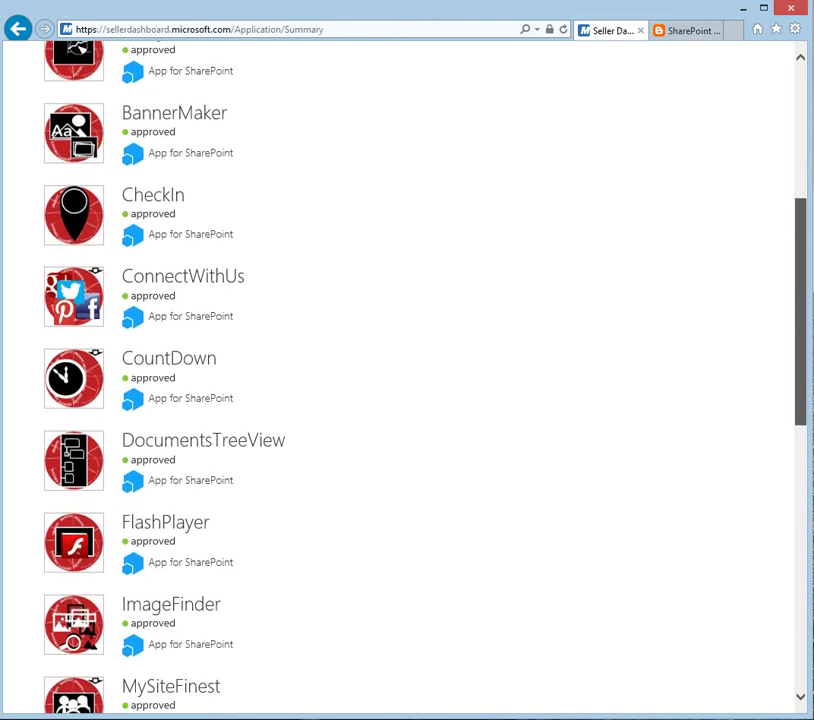
pyautogui.scroll(2, 400, 380)
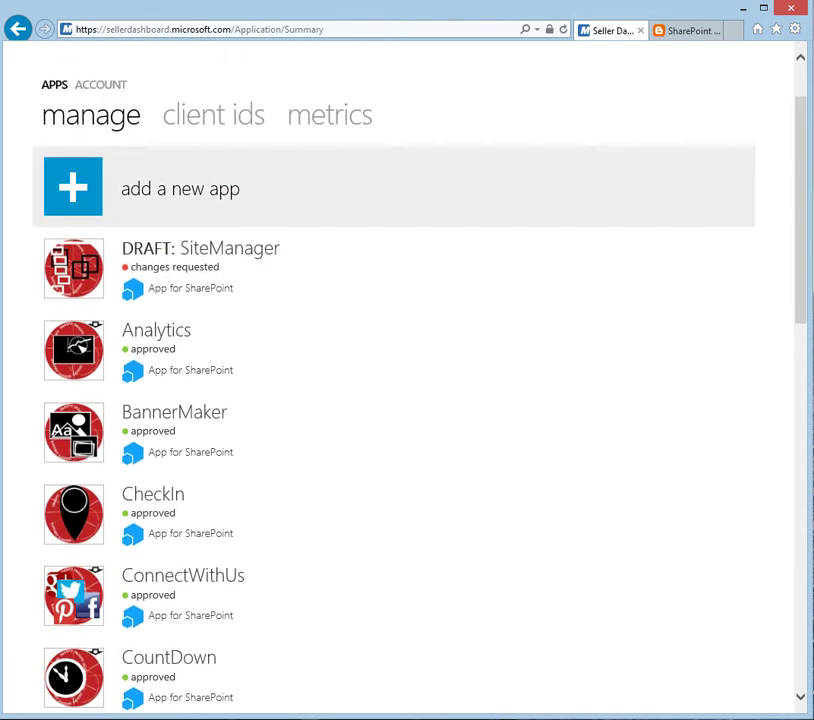
pyautogui.click(180, 188)
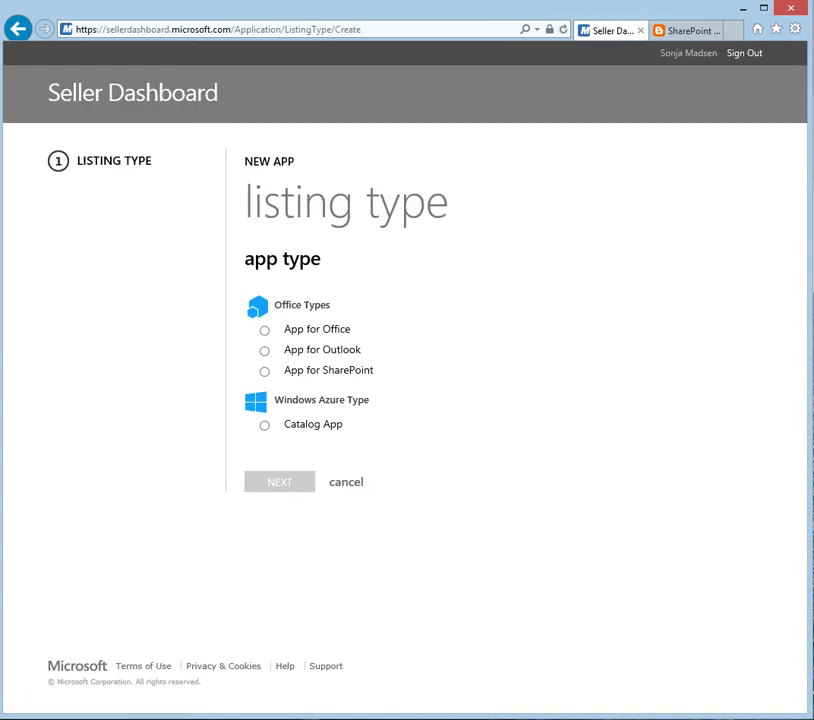
pyautogui.click(264, 371)
pyautogui.click(279, 482)
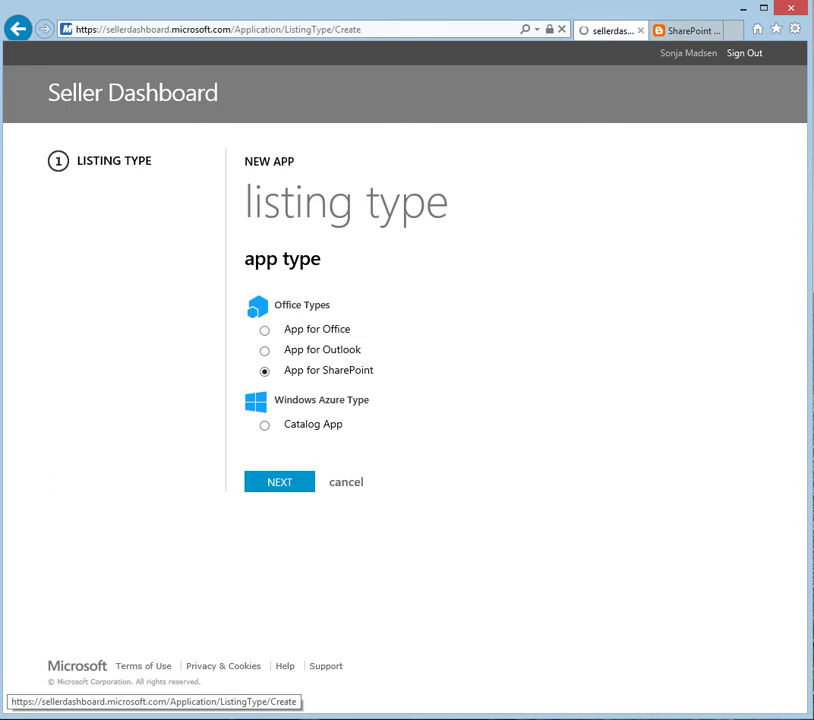
pyautogui.click(400, 316)
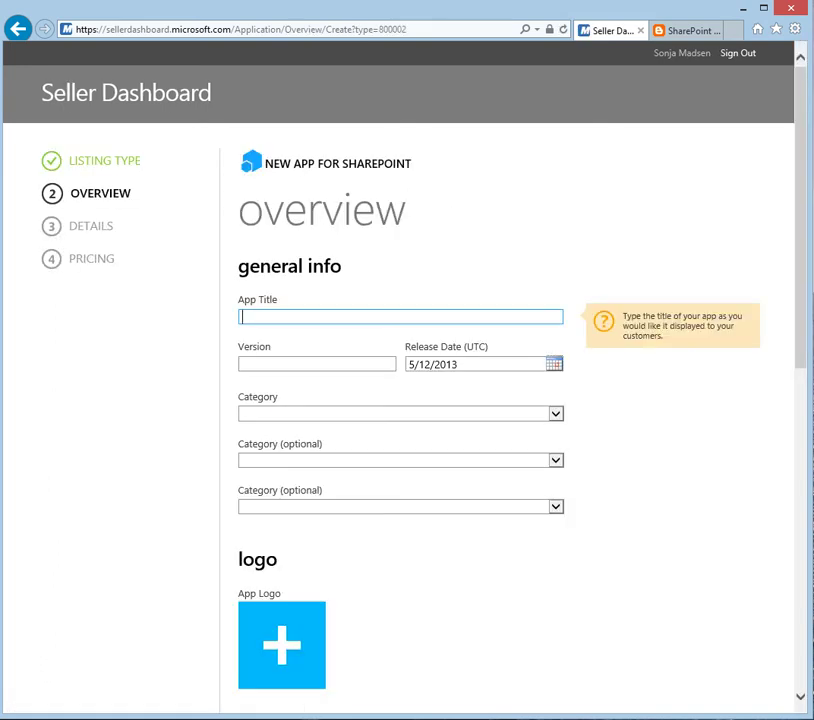
# Step: Enter title RESTsearch, version 1.0.0.0, and category Search + Discoverability
pyautogui.write('RESTsearch')
pyautogui.click(317, 363)
pyautogui.write('1.0')
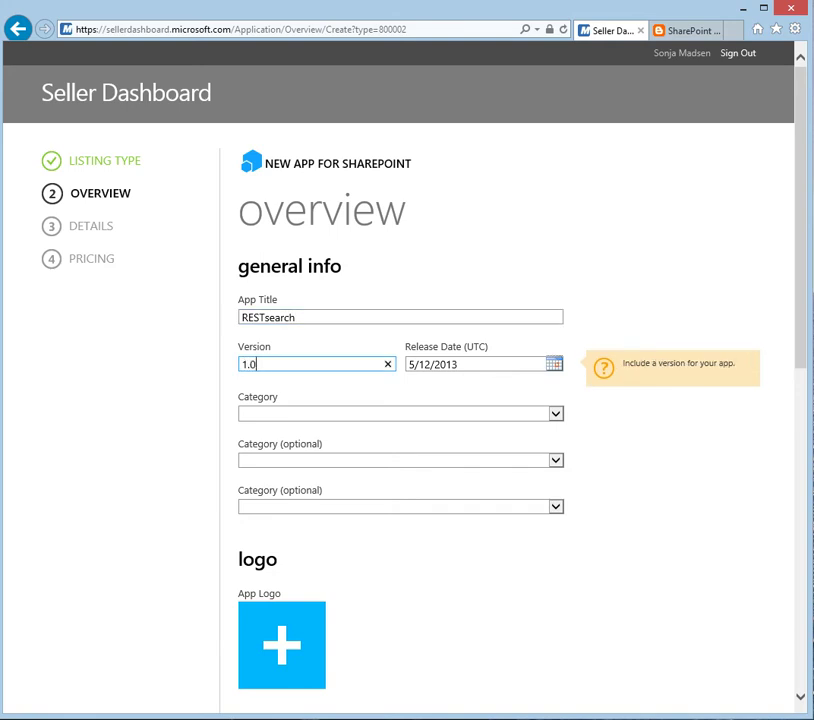
pyautogui.write('.0.0')
pyautogui.press('Tab')
pyautogui.hotkey('alt', 'Down')
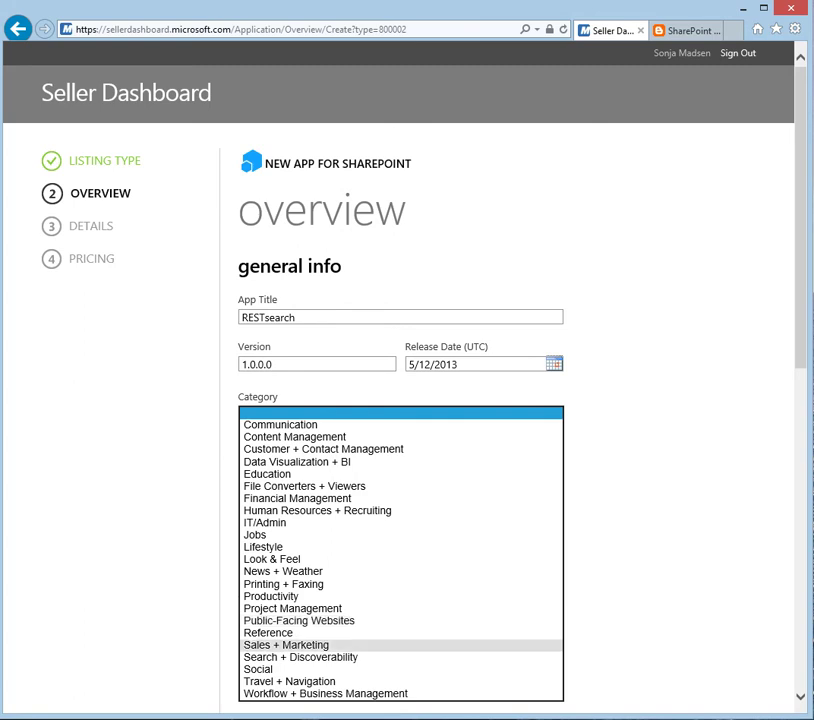
pyautogui.click(300, 657)
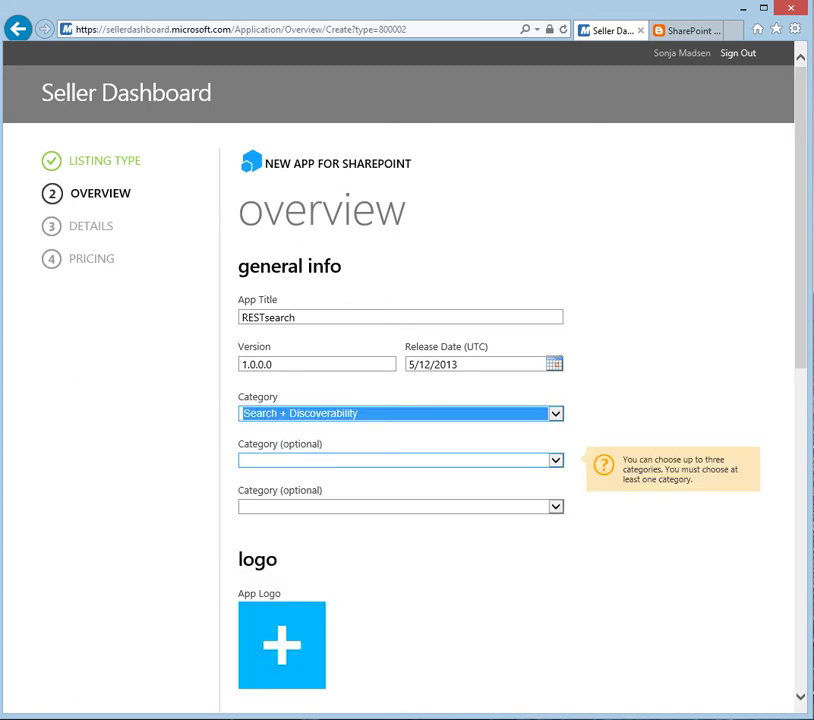
# Step: Choose Content Management and Communication as the two optional categories
pyautogui.press('Tab')
pyautogui.hotkey('alt', 'Down')
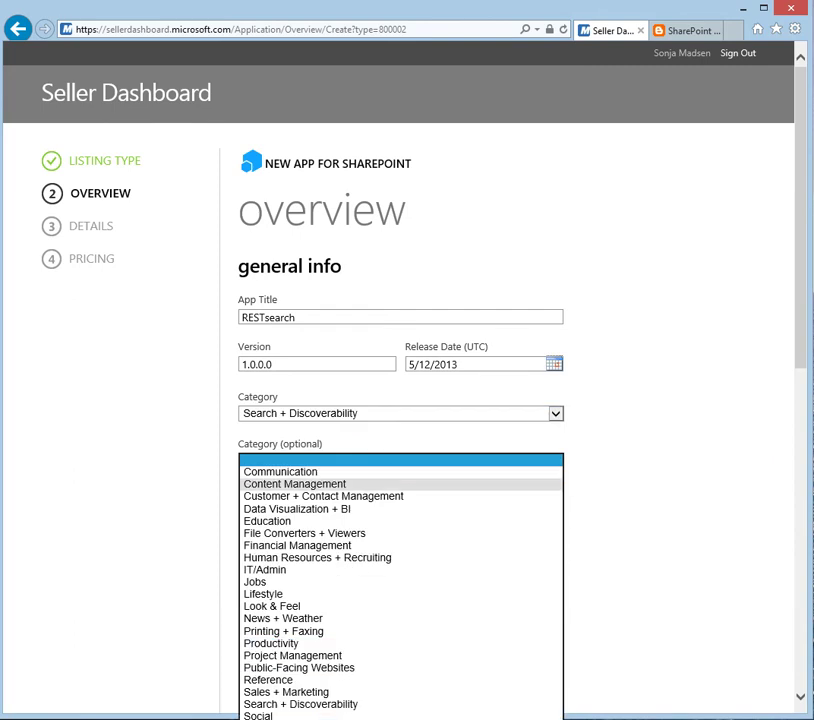
pyautogui.click(294, 483)
pyautogui.press('Tab')
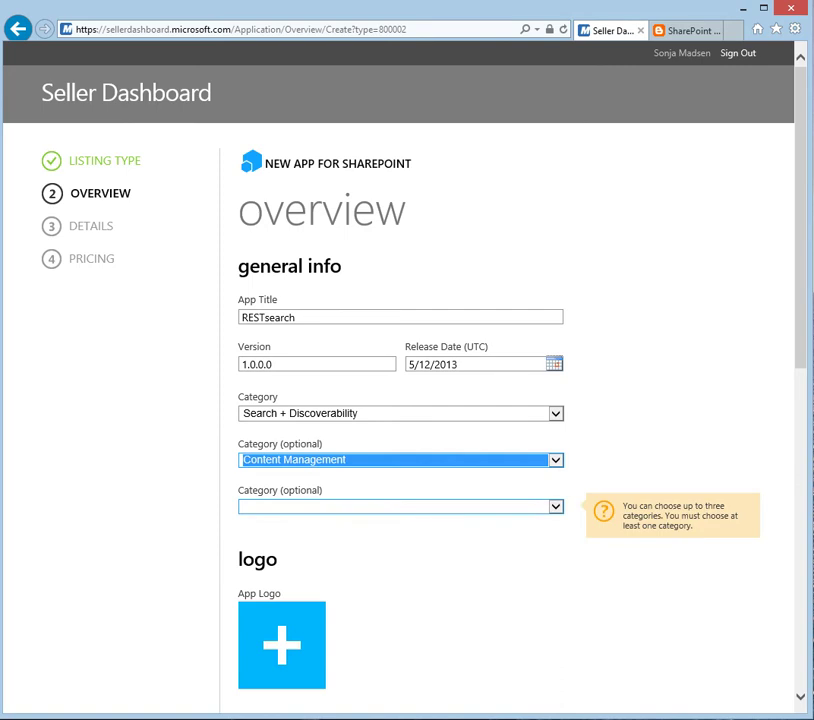
pyautogui.hotkey('alt', 'Down')
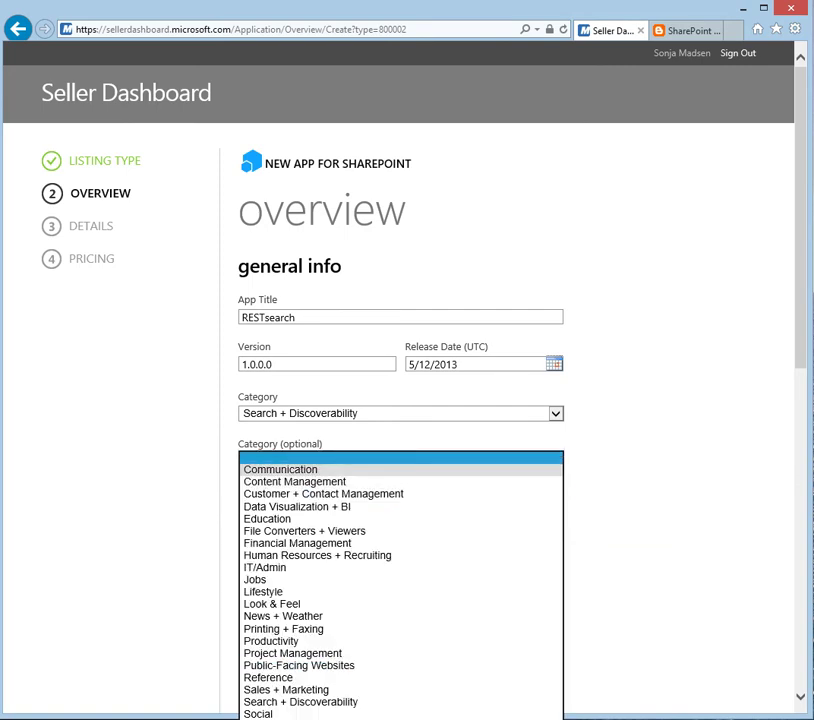
pyautogui.press('Return')
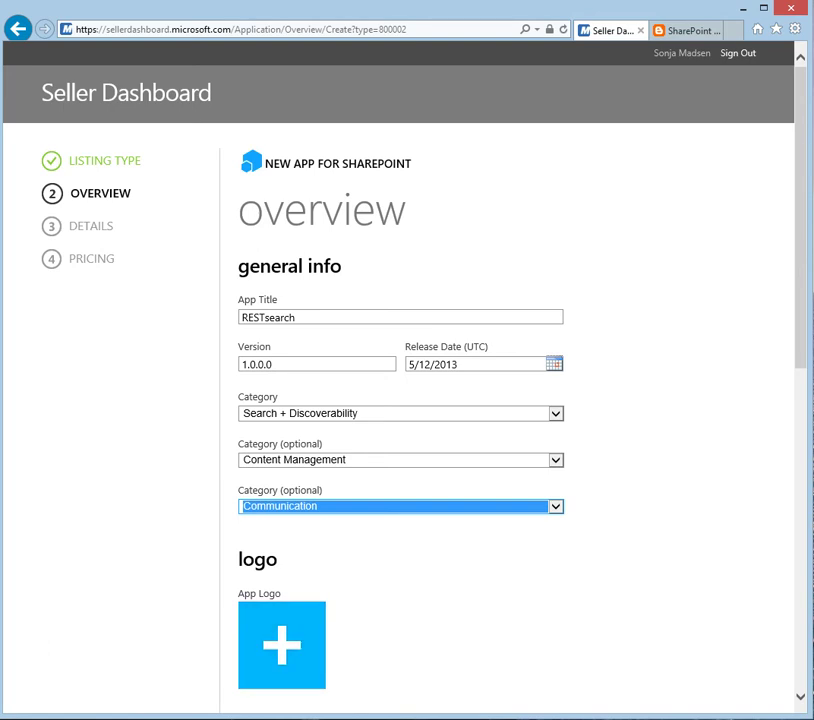
pyautogui.scroll(-3, 400, 400)
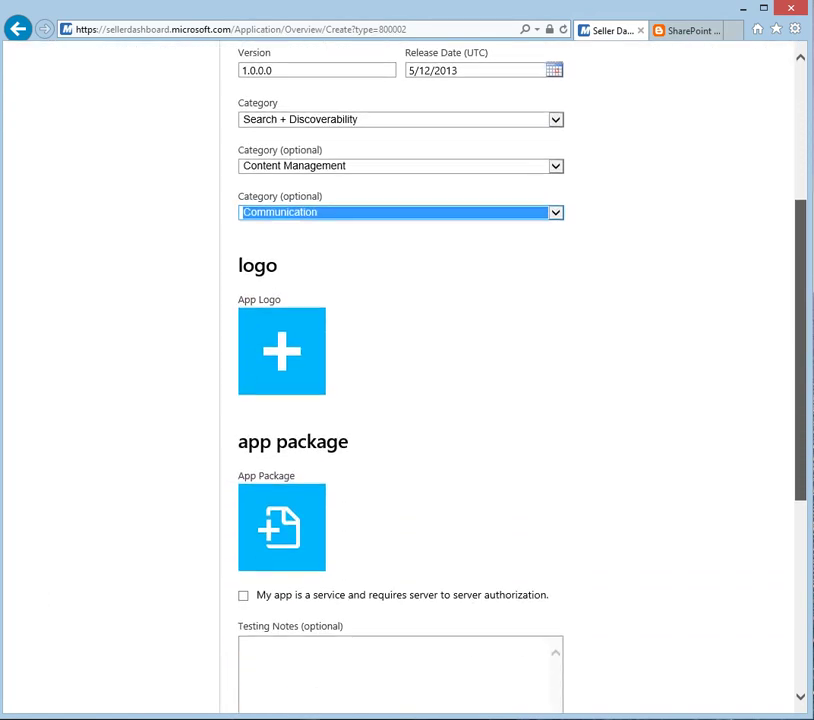
# Step: Upload RESTsearch.png from New Folder > restsearch app > store as the app logo
pyautogui.click(281, 349)
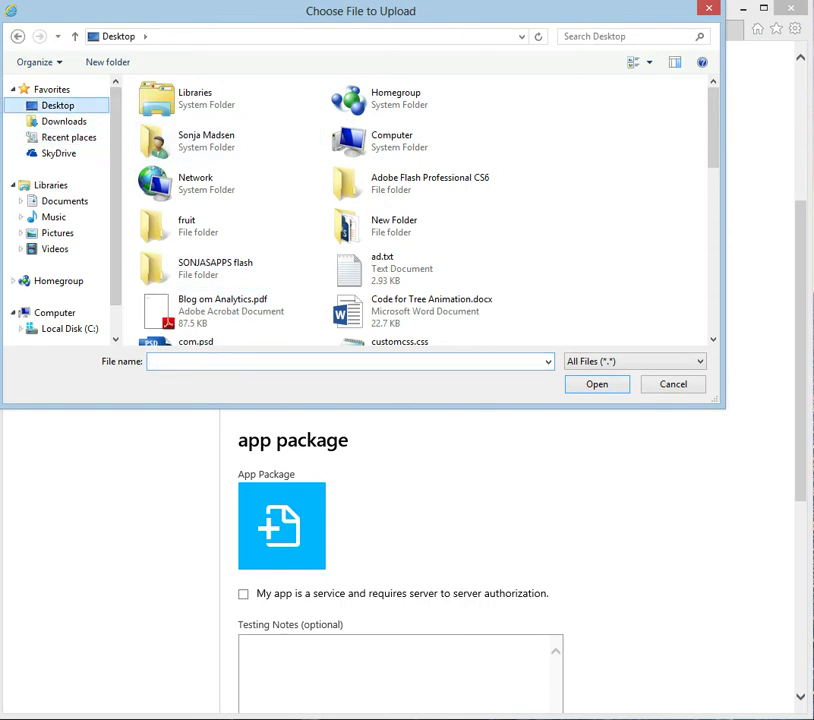
pyautogui.doubleClick(385, 225)
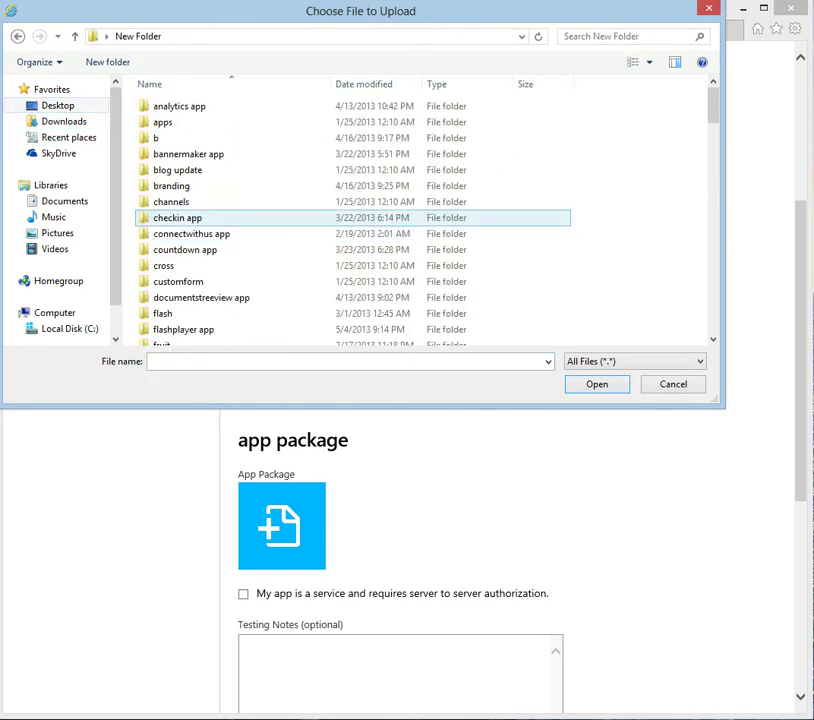
pyautogui.scroll(-2, 300, 241)
pyautogui.scroll(-7, 300, 241)
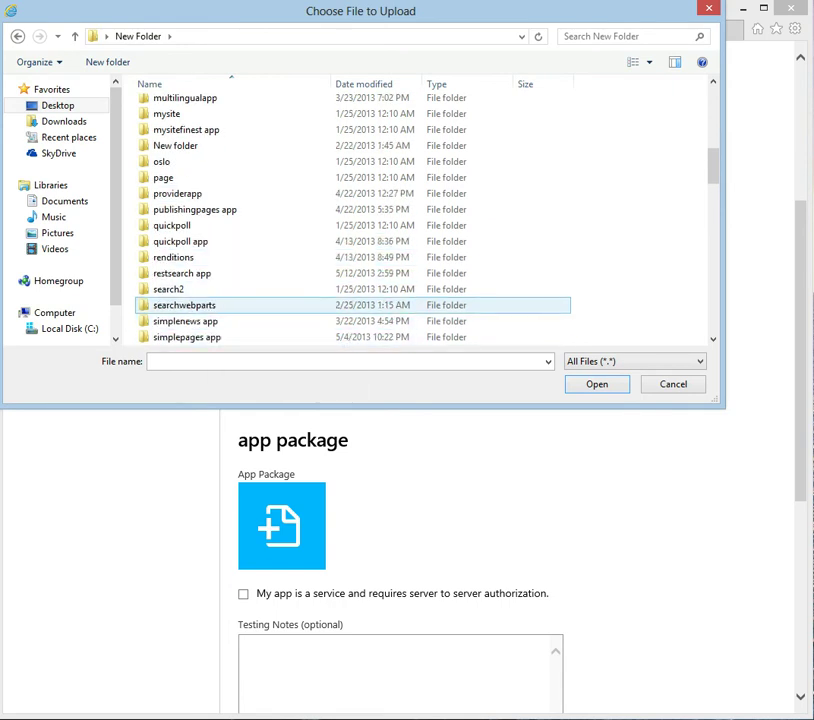
pyautogui.doubleClick(182, 273)
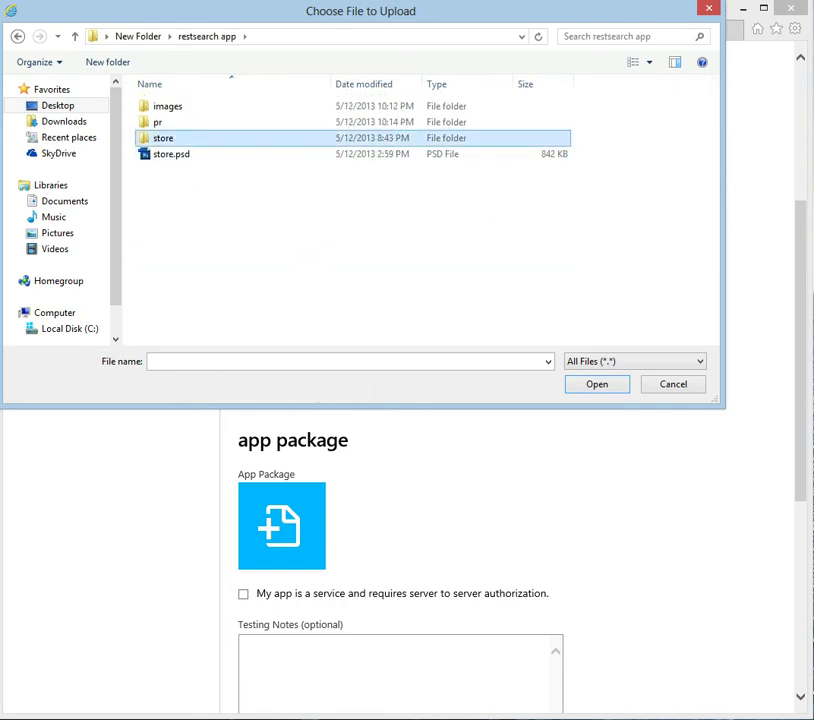
pyautogui.doubleClick(163, 137)
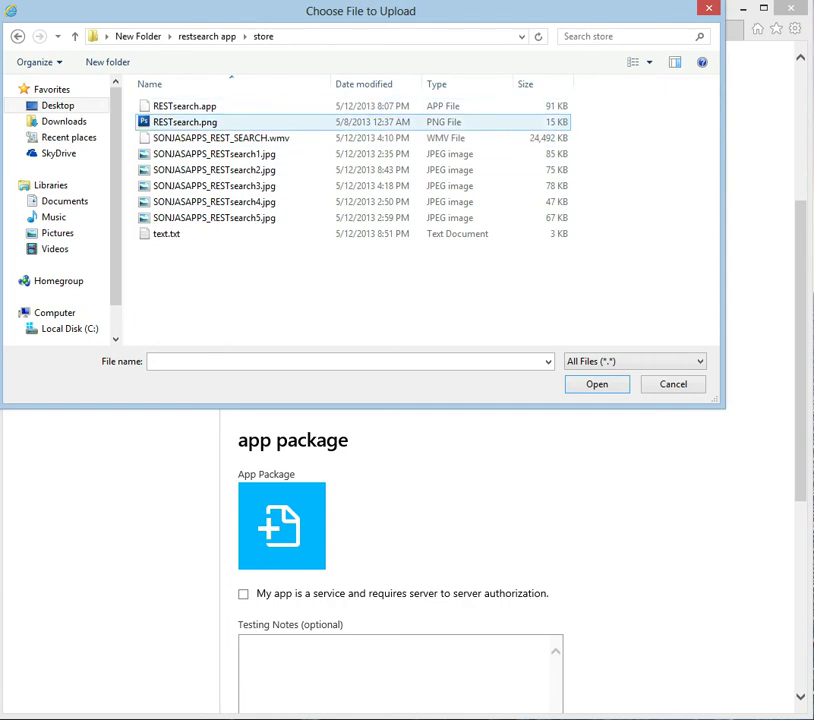
pyautogui.click(185, 122)
pyautogui.doubleClick(185, 122)
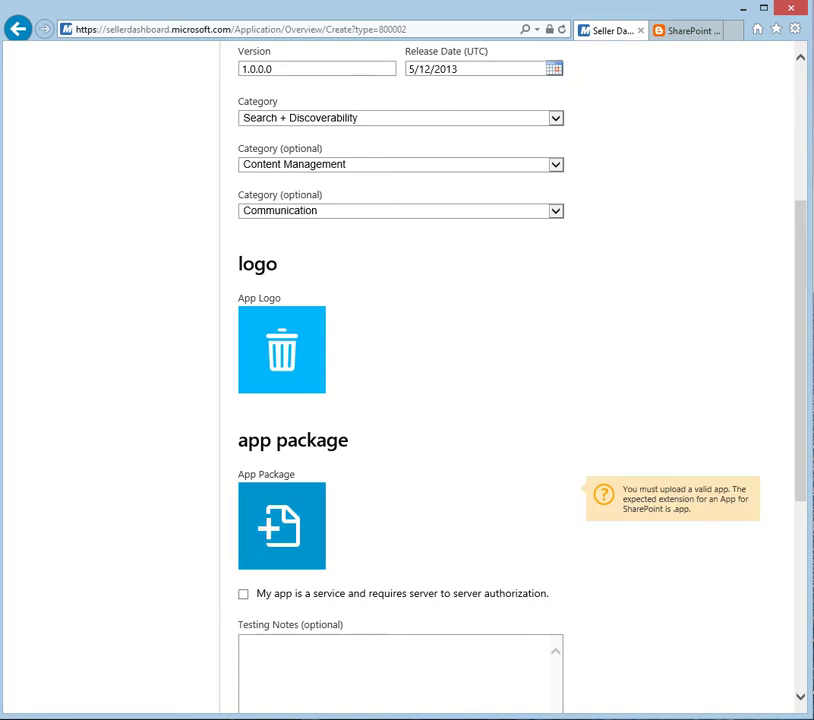
# Step: Attach RESTsearch.app from the store folder as the app package
pyautogui.click(281, 525)
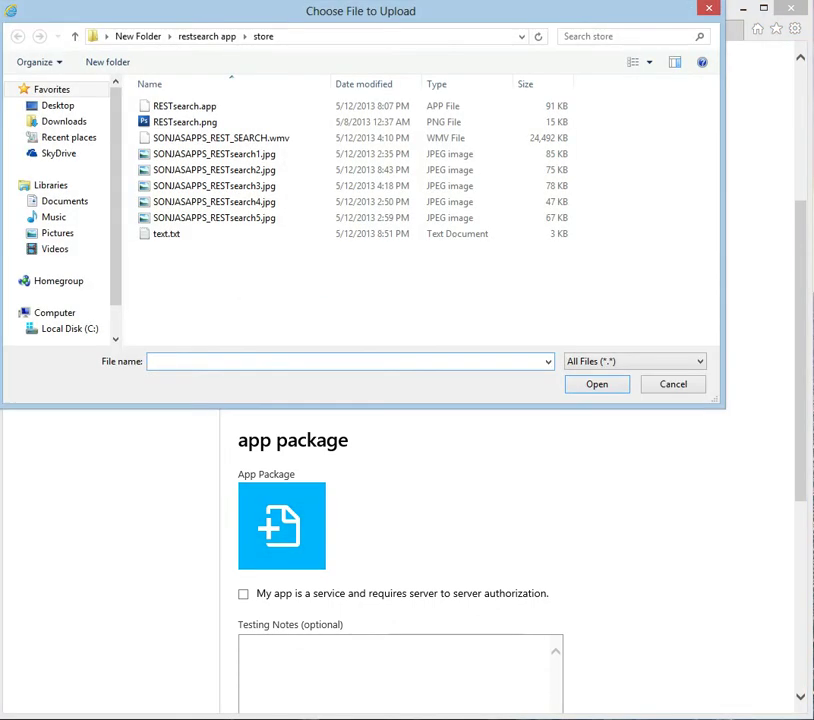
pyautogui.click(184, 106)
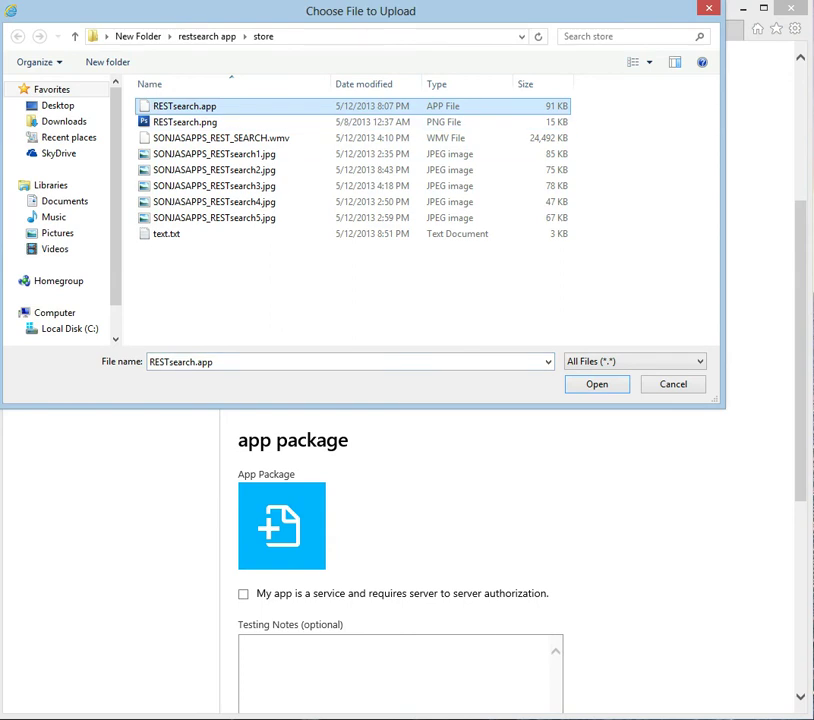
pyautogui.press('Return')
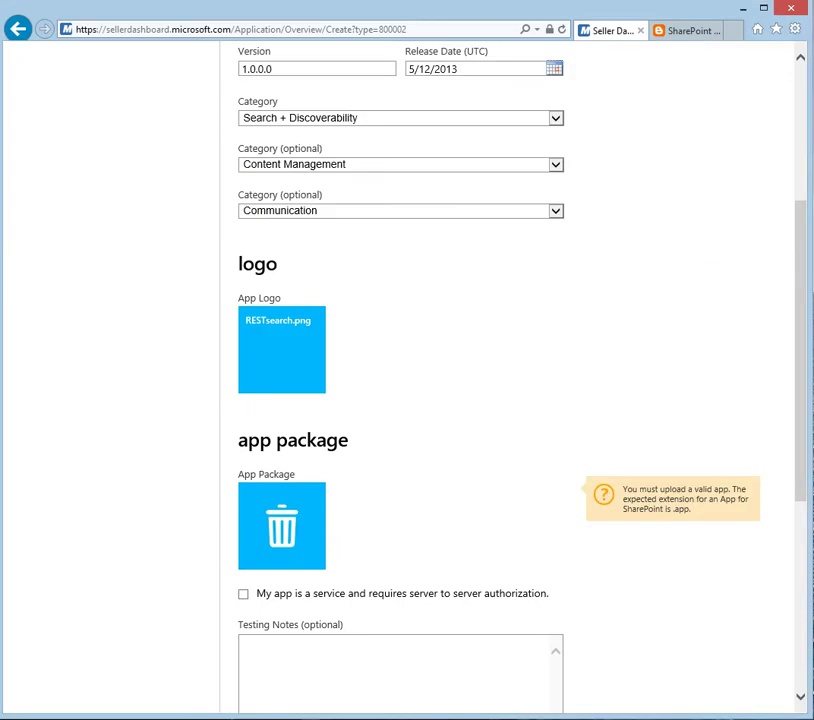
pyautogui.scroll(-3, 400, 400)
# Step: Advance the overview form to the Details step and bring text.txt to the front
pyautogui.scroll(-4, 400, 400)
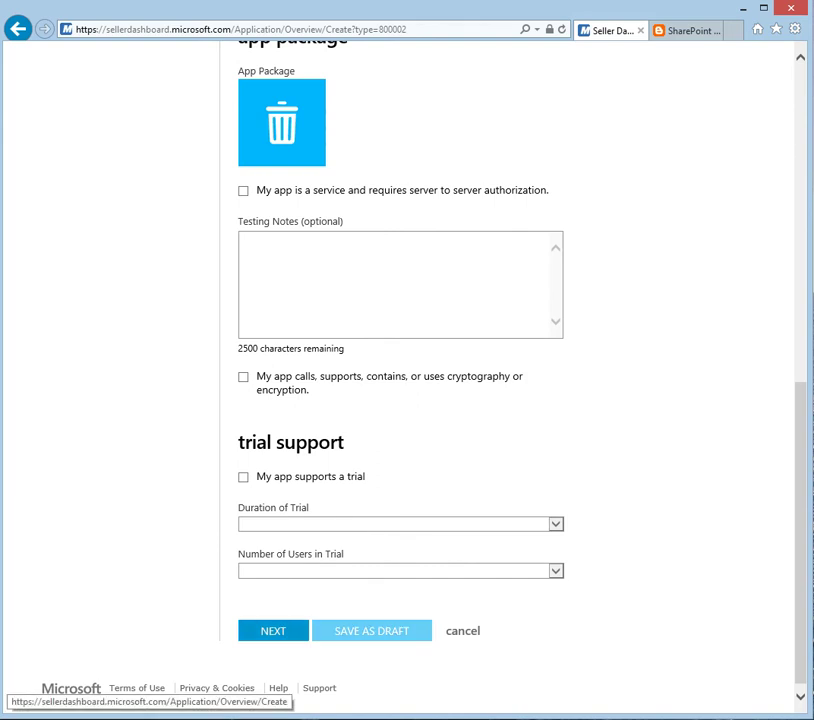
pyautogui.click(273, 630)
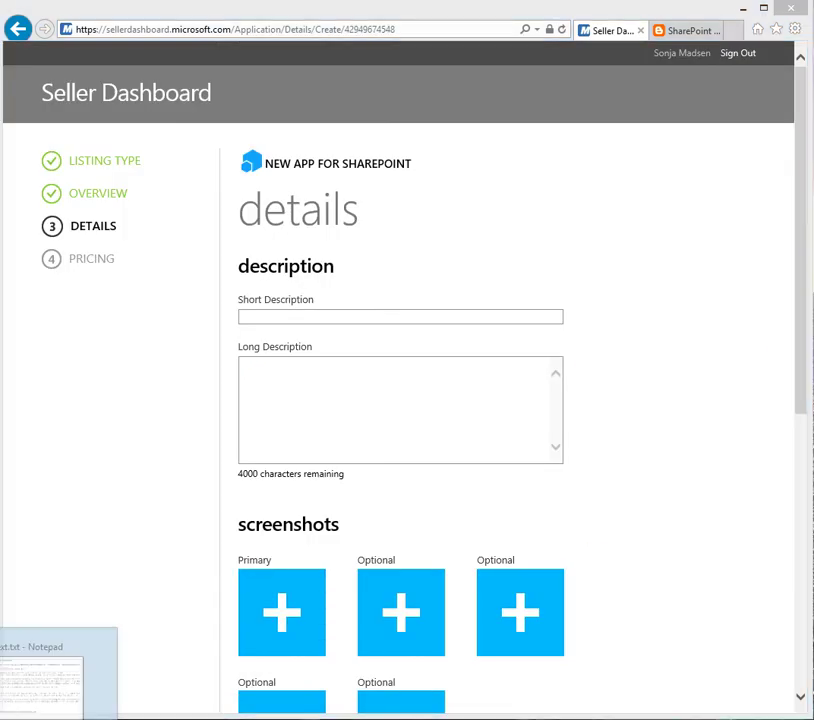
pyautogui.click(50, 690)
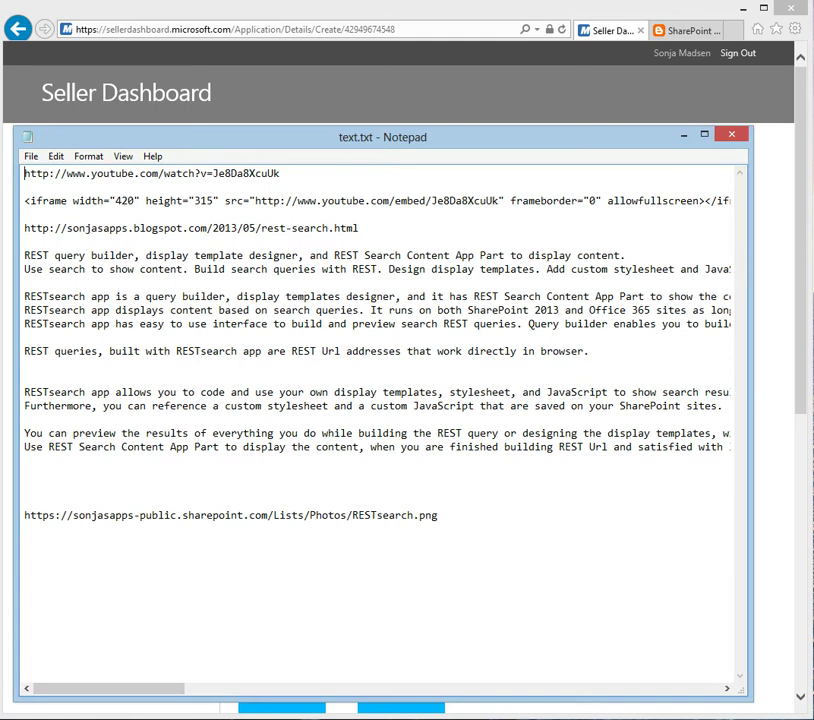
# Step: Select the one-line app summary in text.txt, then switch to the Word description
pyautogui.moveTo(24, 255); pyautogui.dragTo(626, 256)
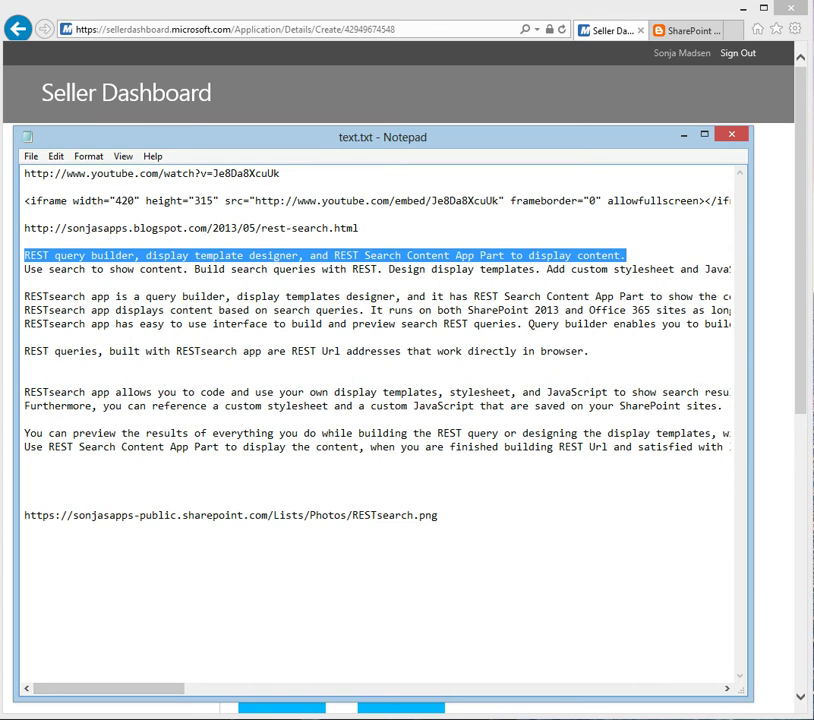
pyautogui.hotkey('alt', 'Tab')
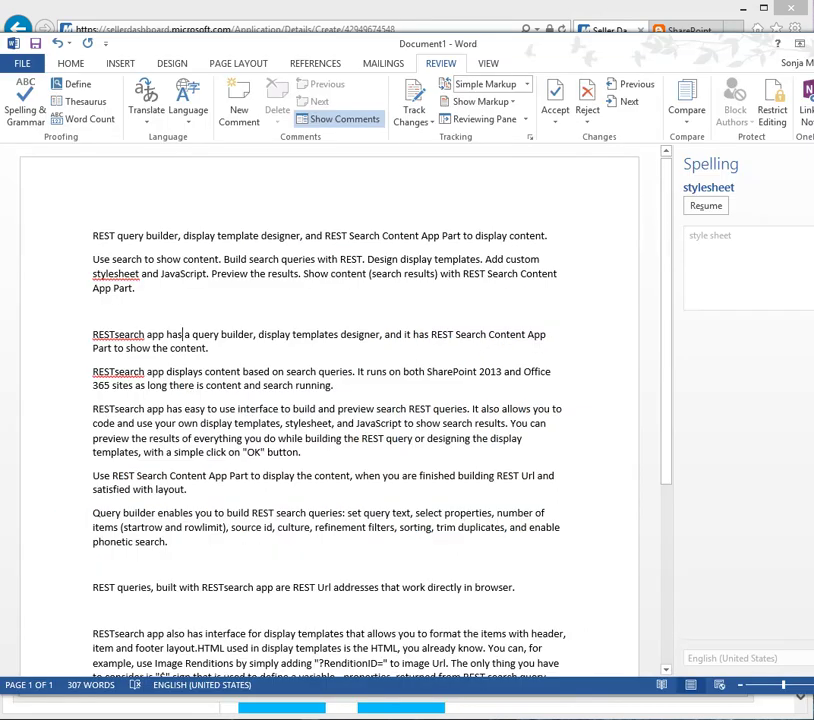
# Step: Use Word Count on the summary line to get 15 words and 99 characters, then return to Notepad
pyautogui.moveTo(93, 236); pyautogui.dragTo(551, 236)
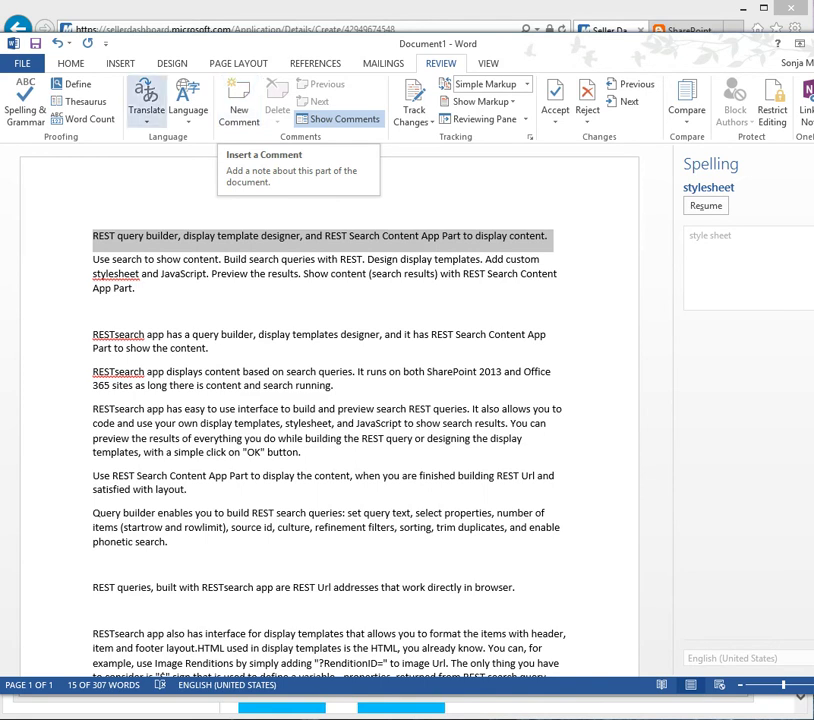
pyautogui.click(89, 119)
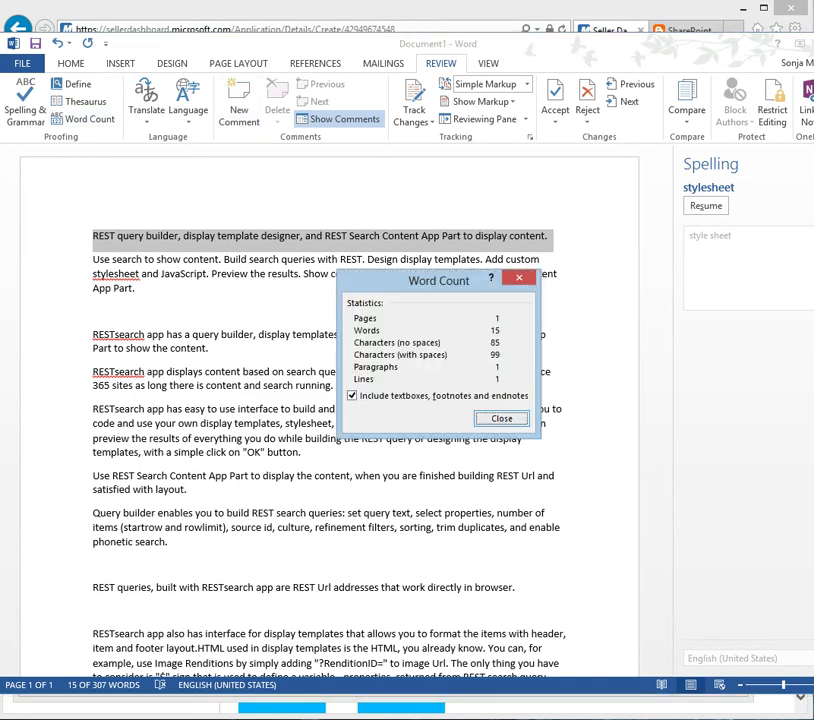
pyautogui.press('Escape')
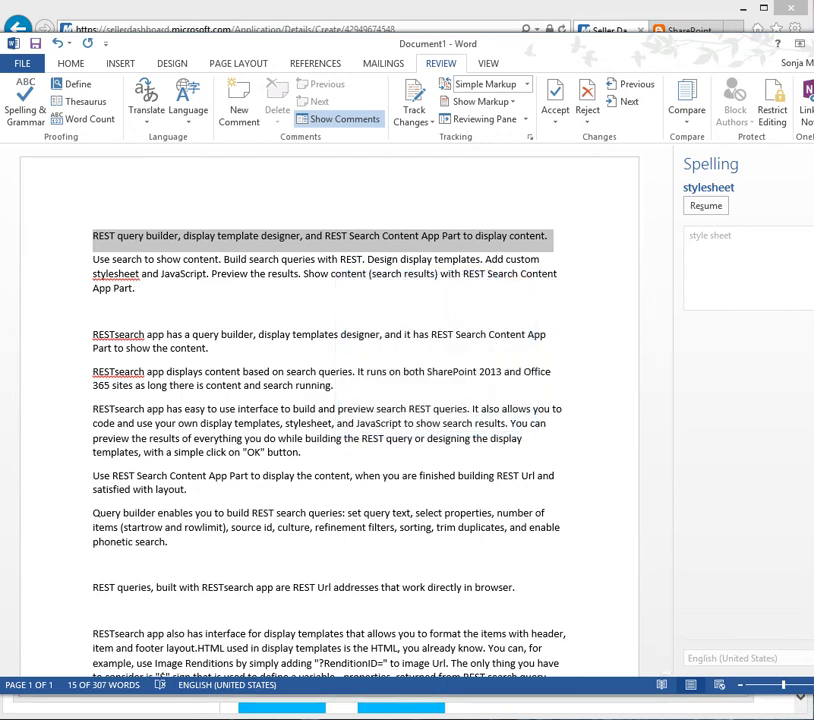
pyautogui.press('super+Down')
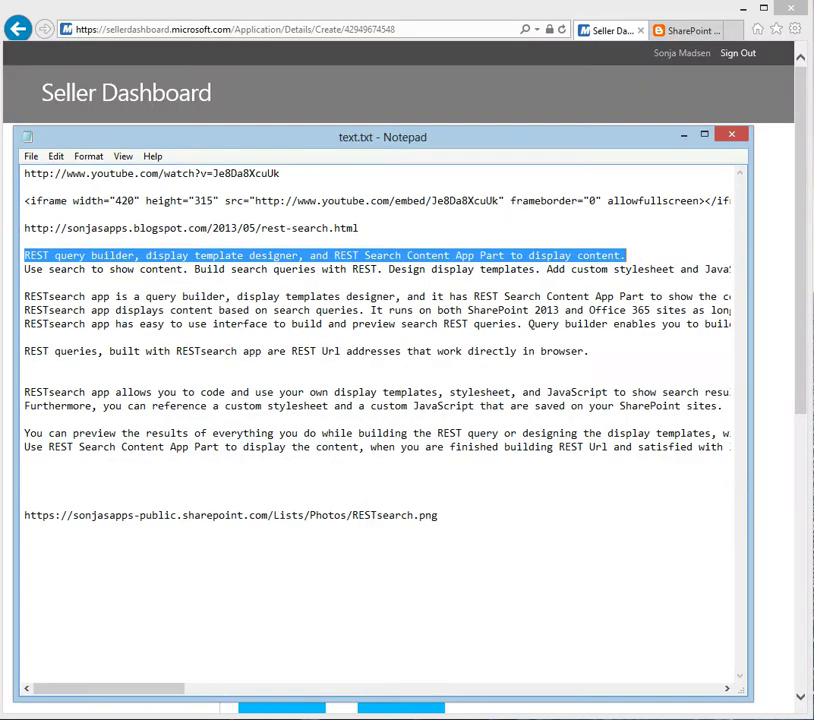
# Step: Paste the REST query builder summary into Short Description, then select the long description in the notes
pyautogui.rightClick(257, 257)
pyautogui.click(290, 300)
pyautogui.press('super+Down')
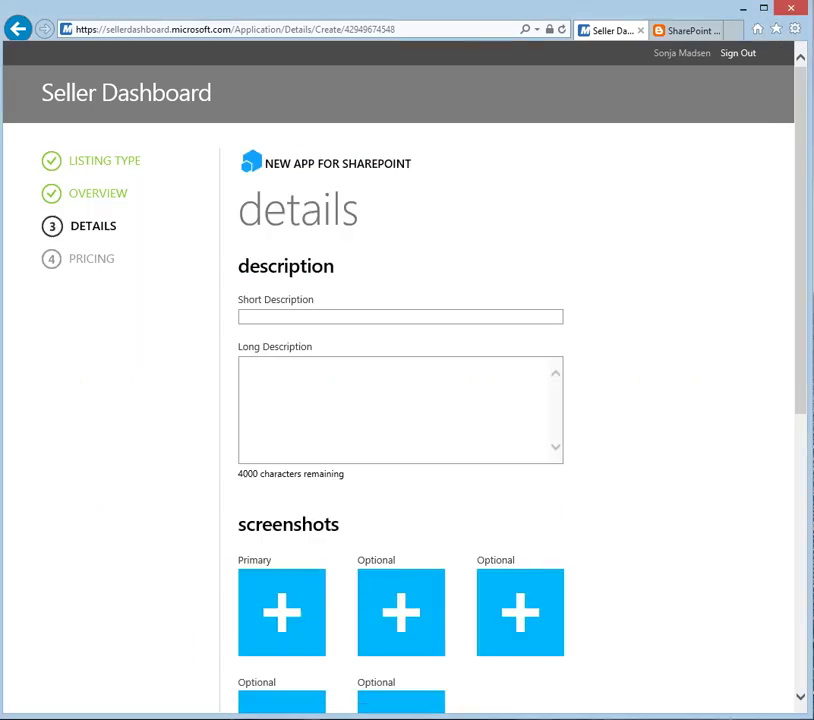
pyautogui.click(400, 316)
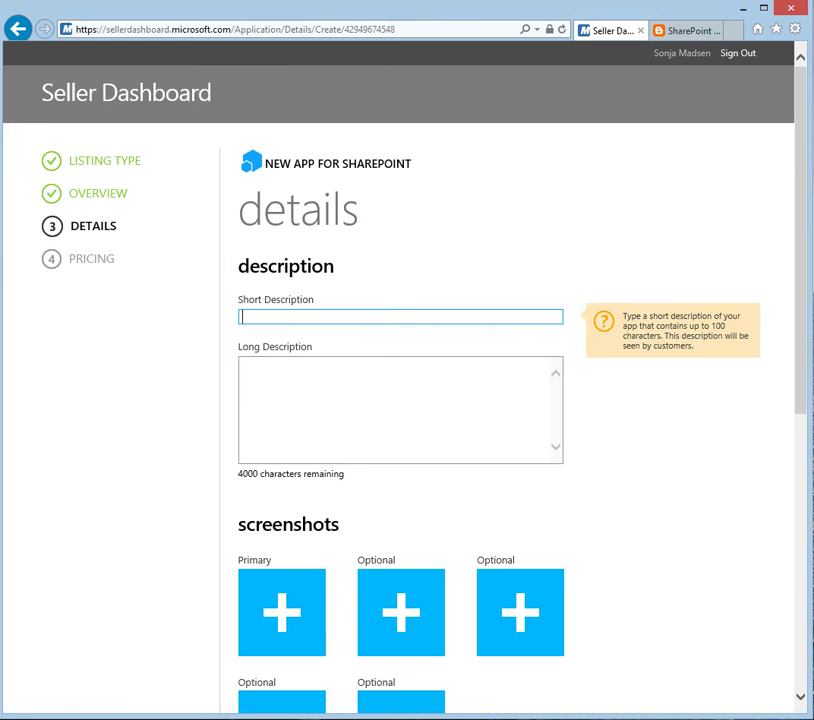
pyautogui.rightClick(265, 316)
pyautogui.click(300, 382)
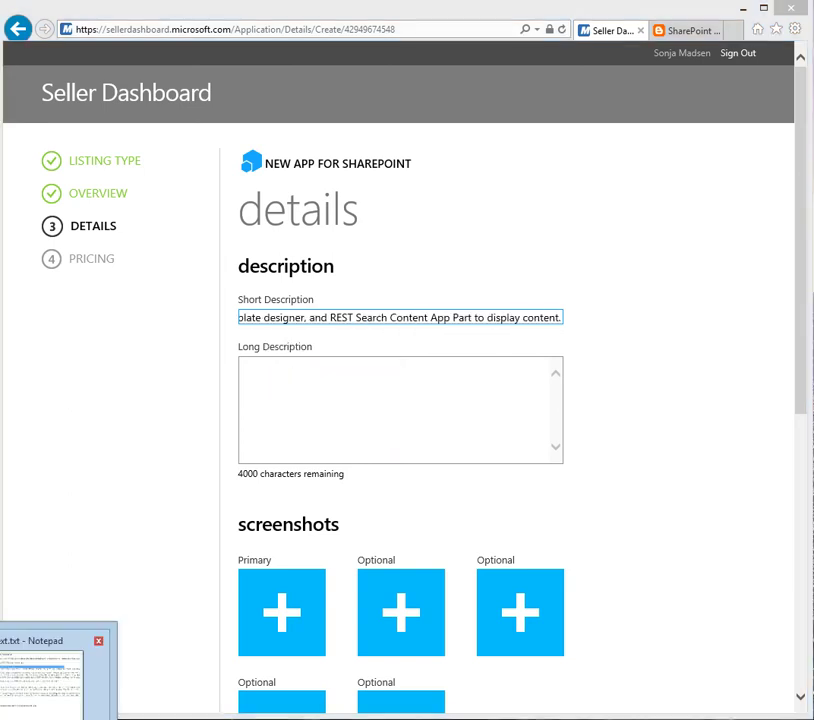
pyautogui.hotkey('alt', 'Tab')
pyautogui.moveTo(24, 269); pyautogui.dragTo(25, 420)
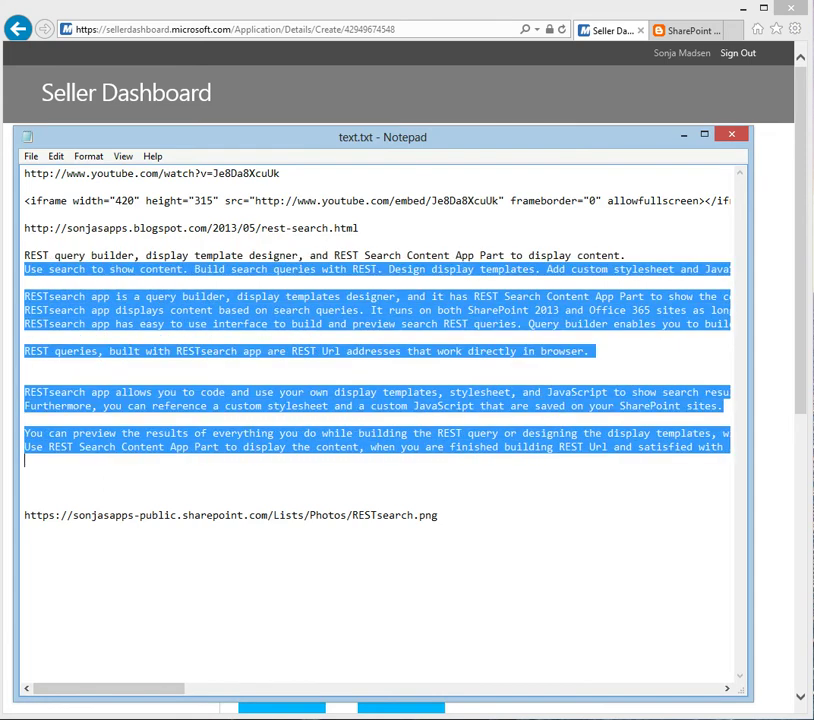
# Step: Copy the RESTsearch description paragraphs from Notepad and paste them into Long Description
pyautogui.rightClick(262, 311)
pyautogui.click(280, 360)
pyautogui.hotkey('alt', 'Tab')
pyautogui.click(262, 380)
pyautogui.rightClick(262, 380)
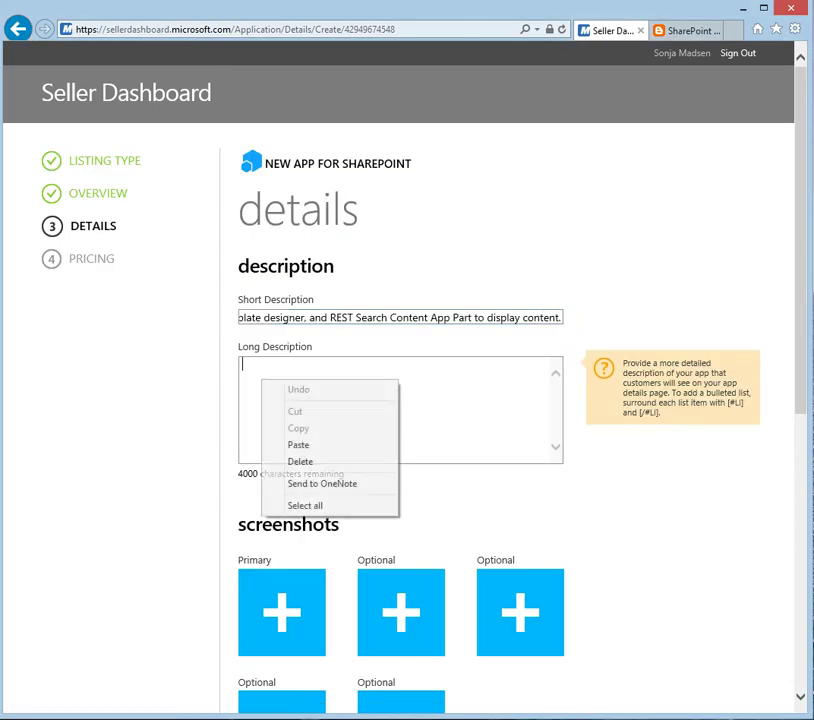
pyautogui.click(298, 444)
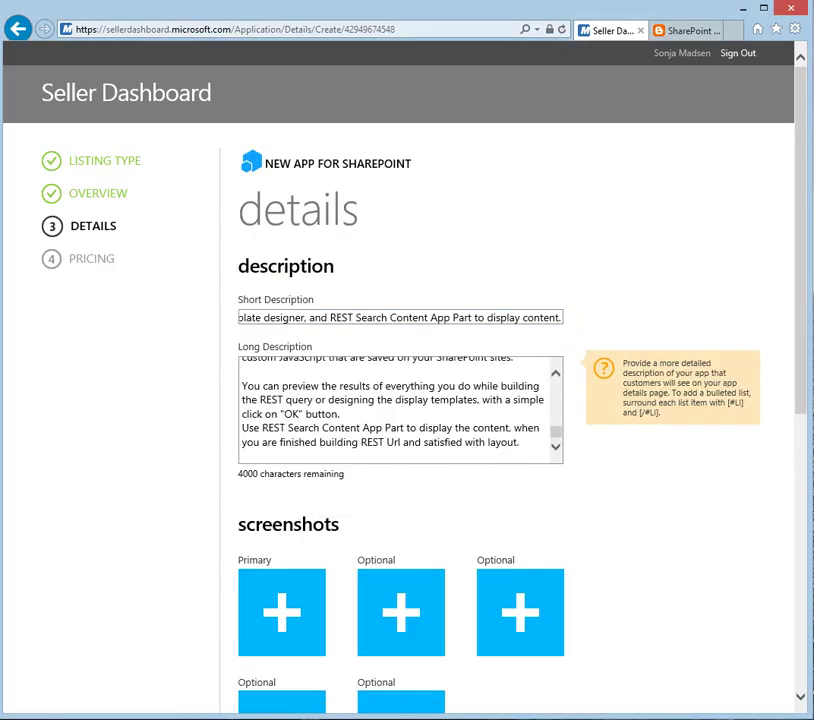
pyautogui.scroll(10, 400, 410)
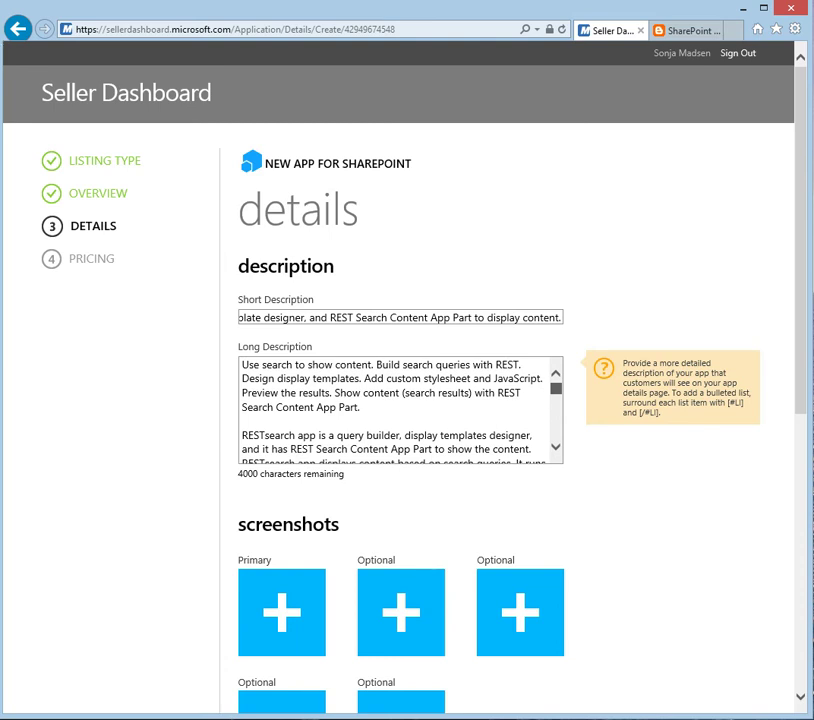
pyautogui.scroll(-3, 400, 410)
pyautogui.scroll(-5, 400, 410)
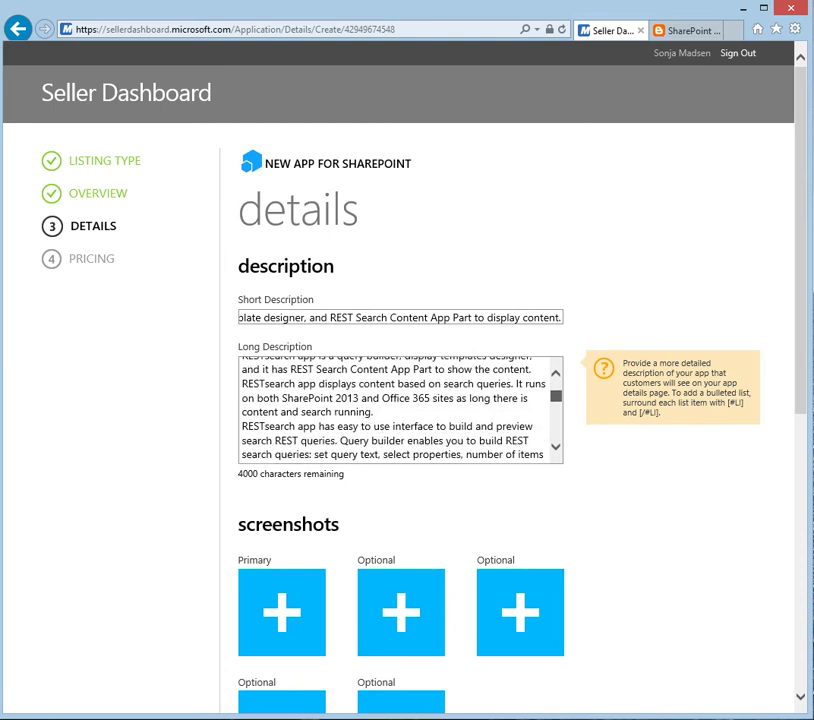
pyautogui.scroll(-6, 400, 410)
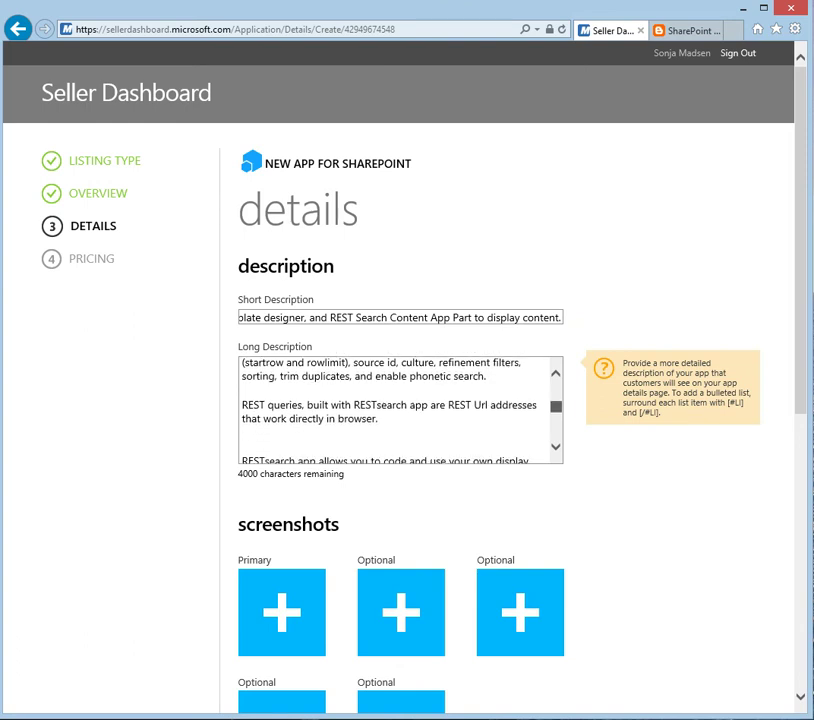
pyautogui.scroll(-3, 400, 410)
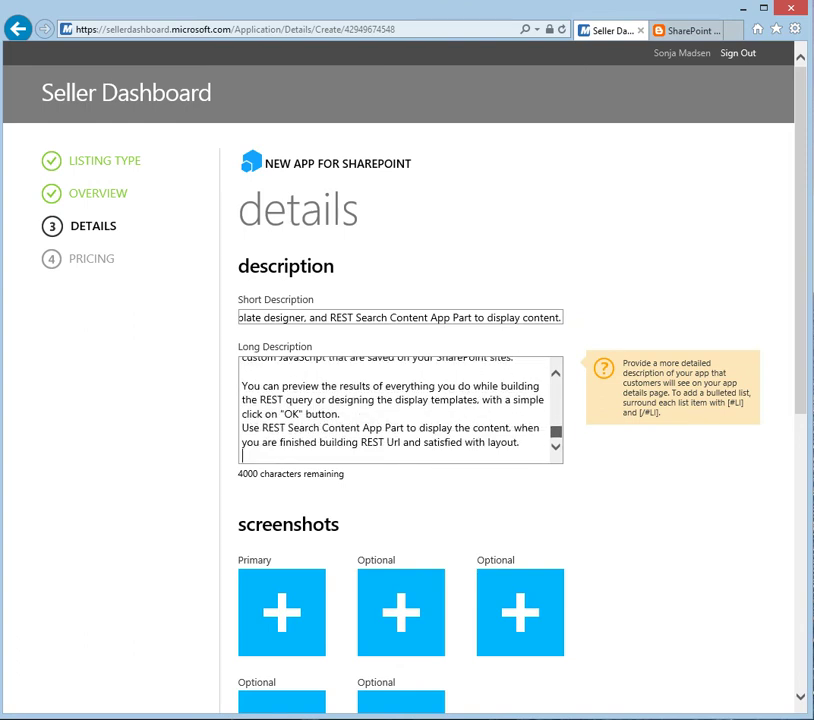
pyautogui.scroll(-3, 400, 410)
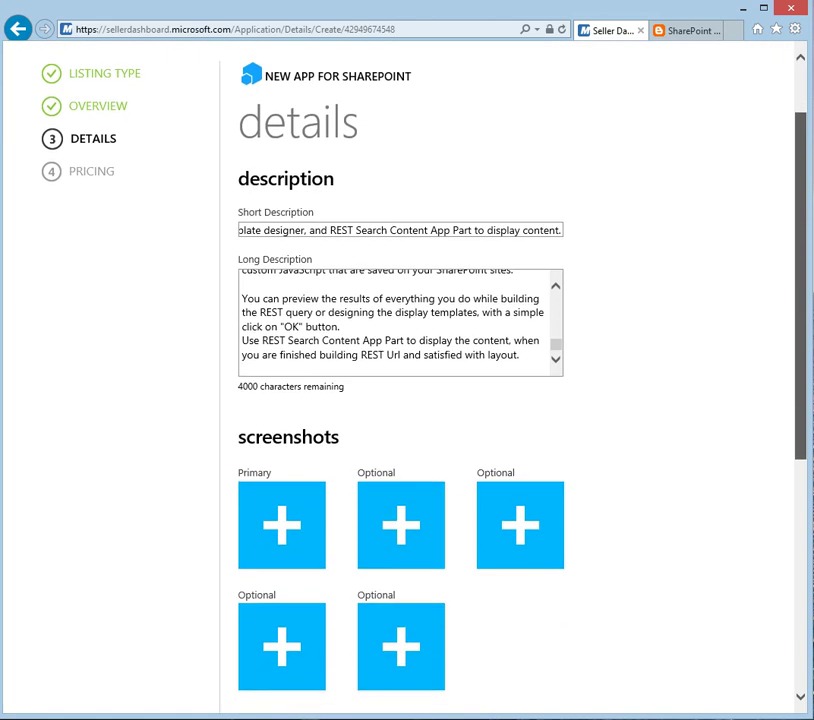
# Step: Upload SONJASAPPS_RESTsearch1.jpg, 2.jpg and 3.jpg into the first three screenshot slots
pyautogui.click(281, 524)
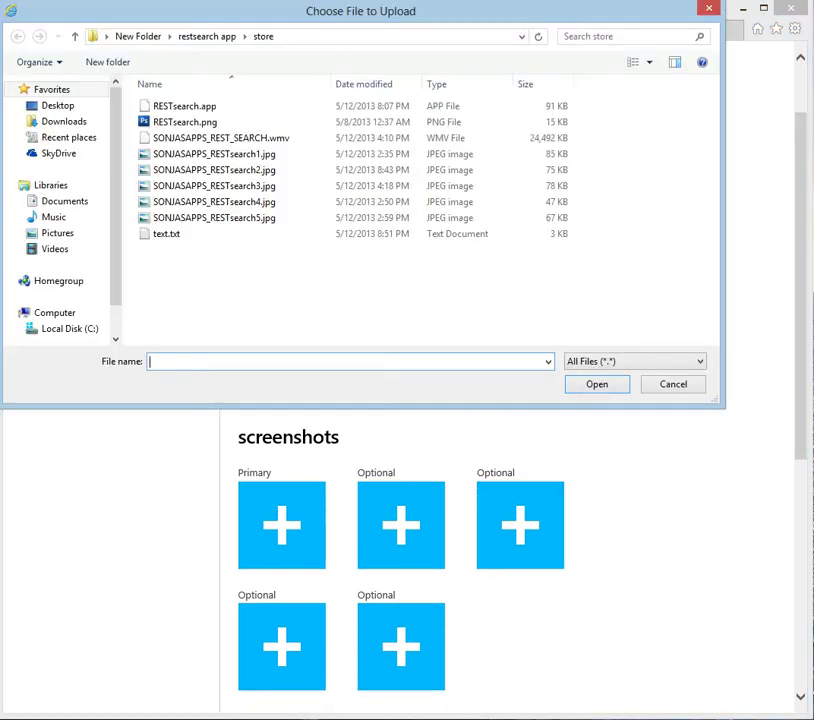
pyautogui.click(214, 154)
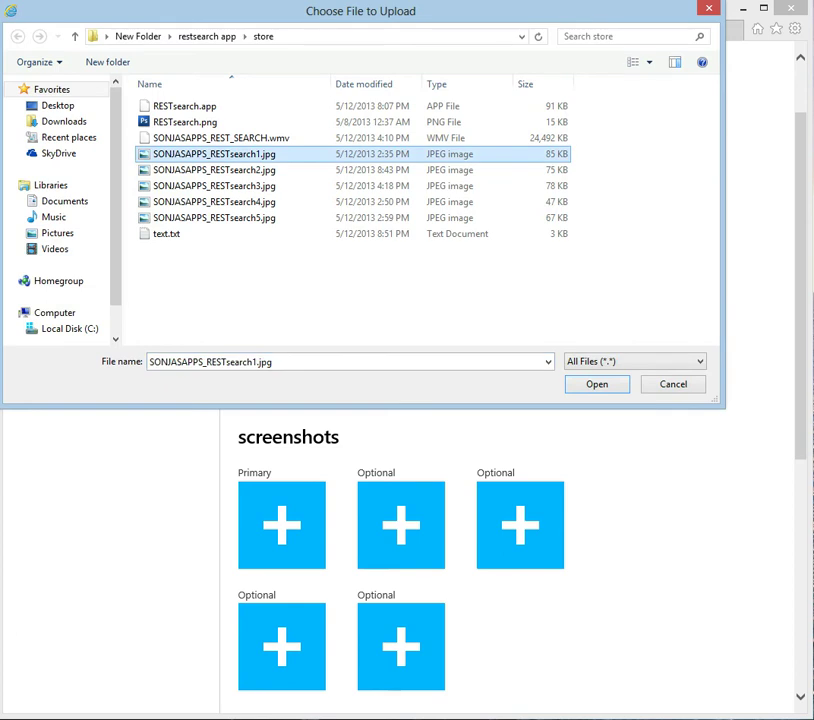
pyautogui.press('Return')
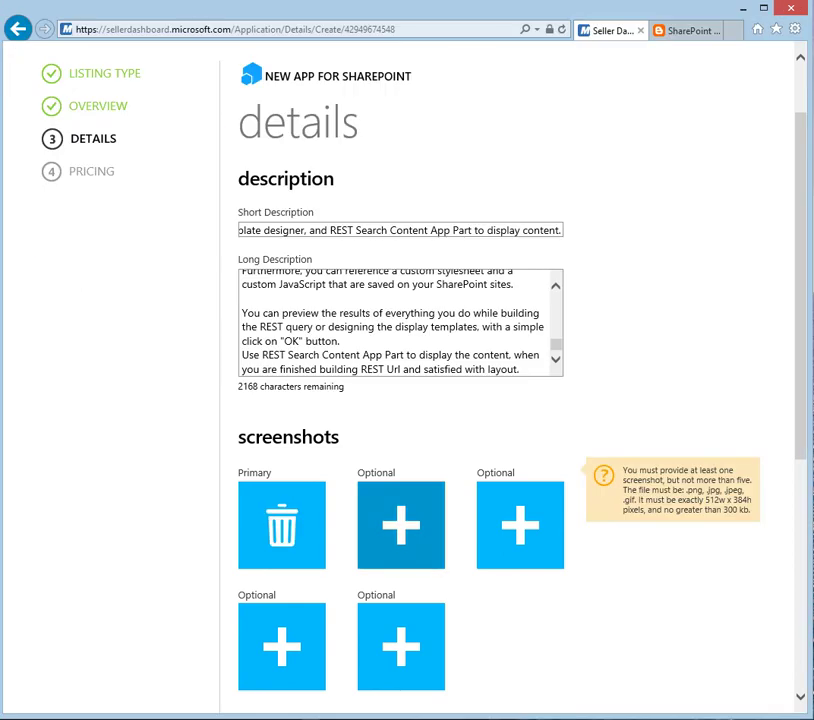
pyautogui.click(401, 524)
pyautogui.click(214, 170)
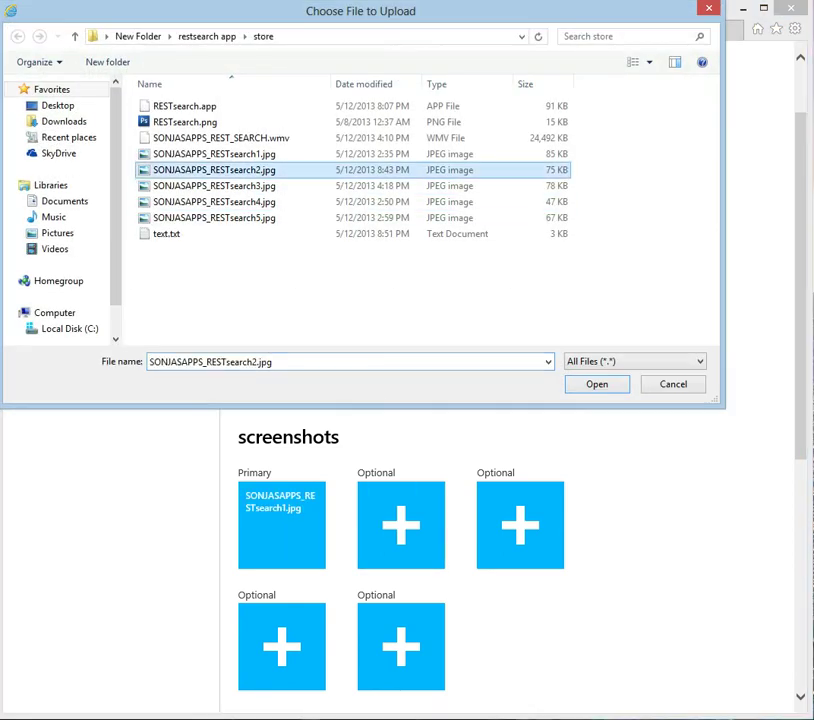
pyautogui.press('Return')
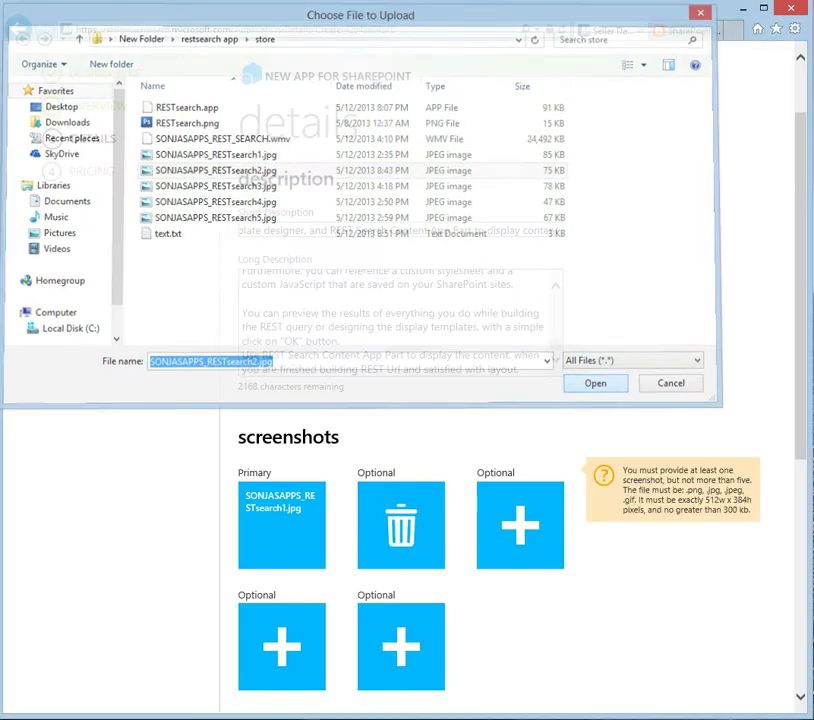
pyautogui.click(520, 524)
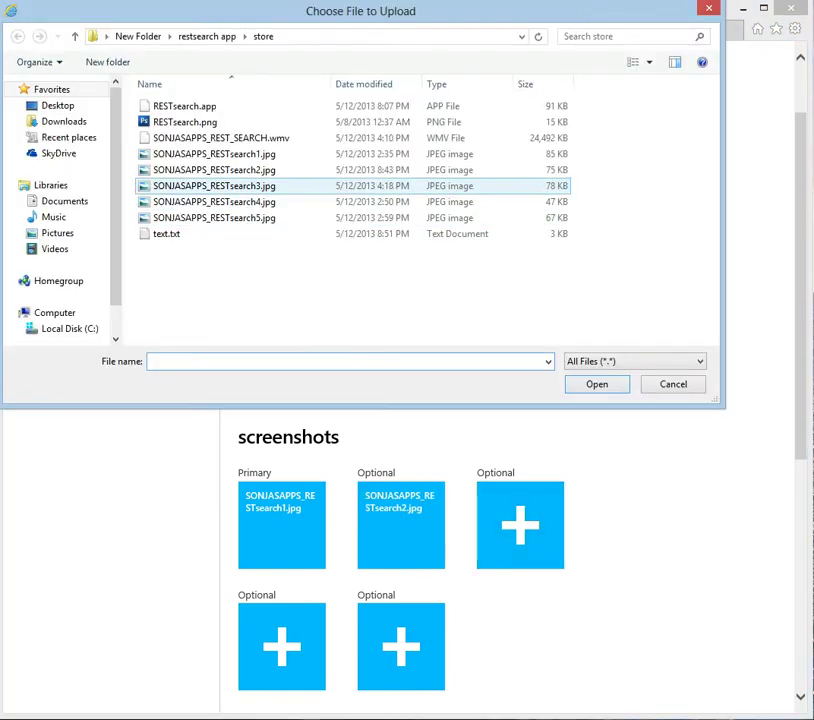
pyautogui.click(214, 186)
pyautogui.press('Return')
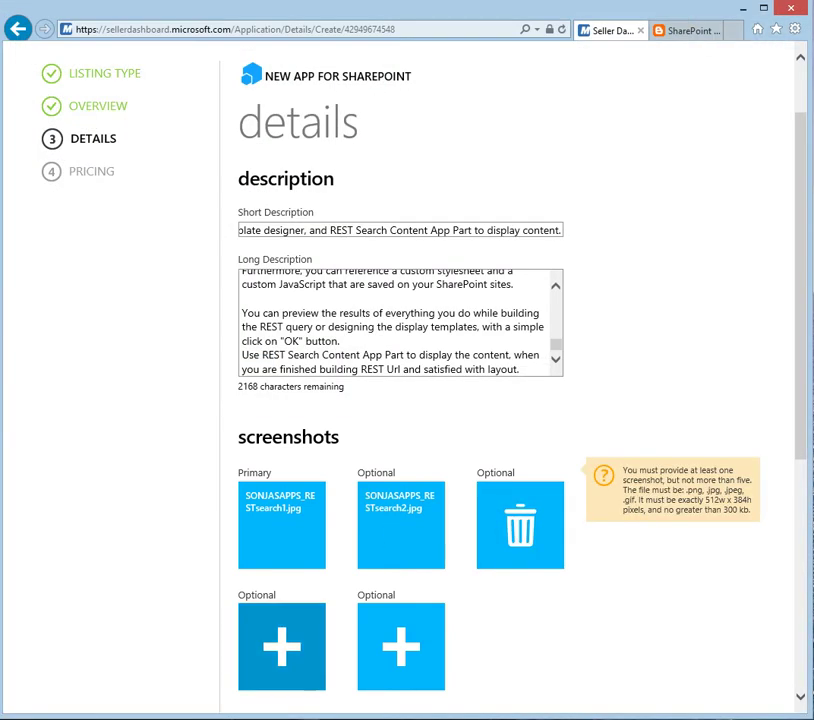
# Step: Upload SONJASAPPS_RESTsearch4.jpg and SONJASAPPS_RESTsearch5.jpg into the fourth and fifth screenshot slots
pyautogui.click(282, 646)
pyautogui.click(214, 202)
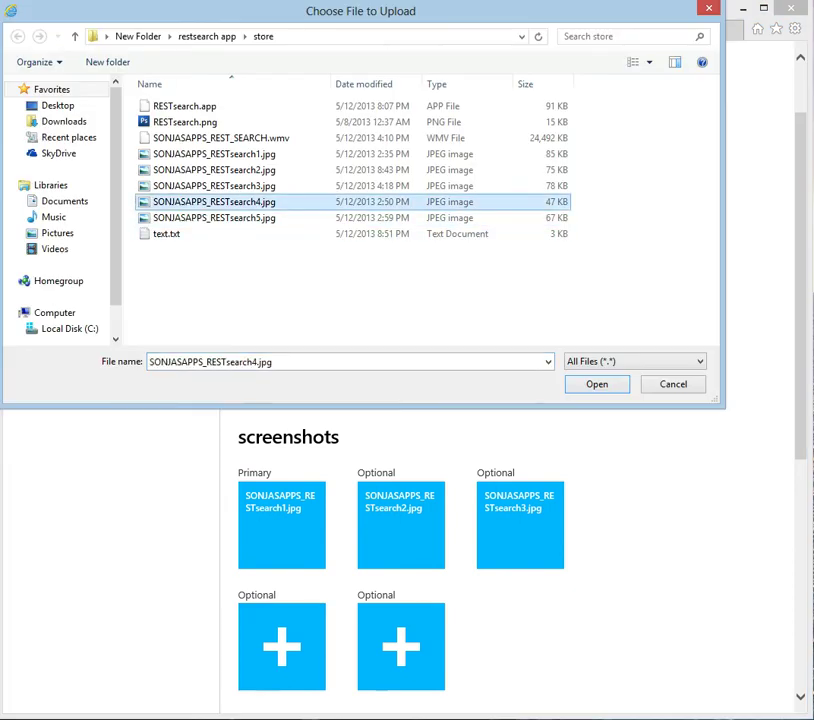
pyautogui.press('Return')
pyautogui.click(401, 646)
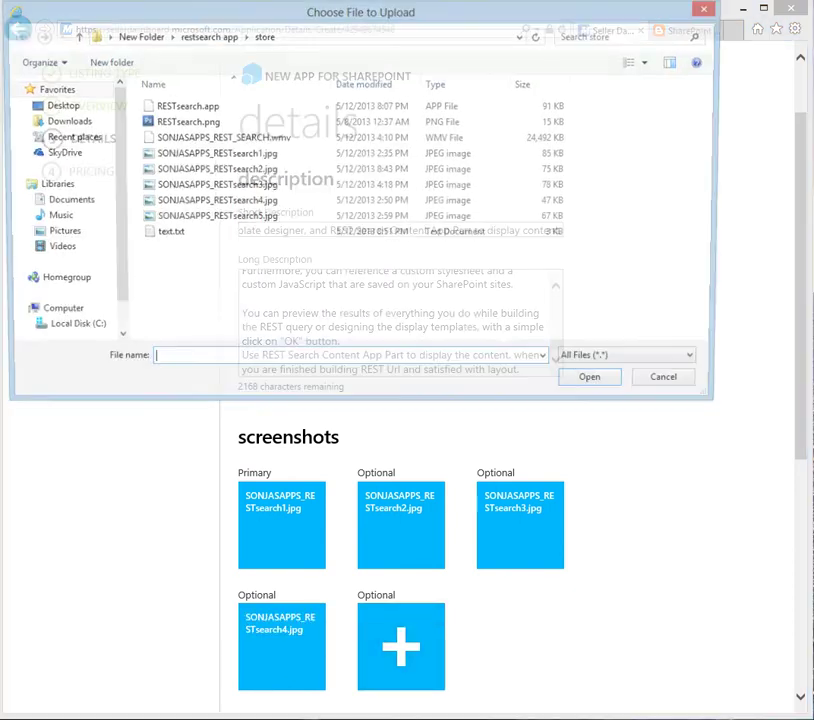
pyautogui.click(214, 218)
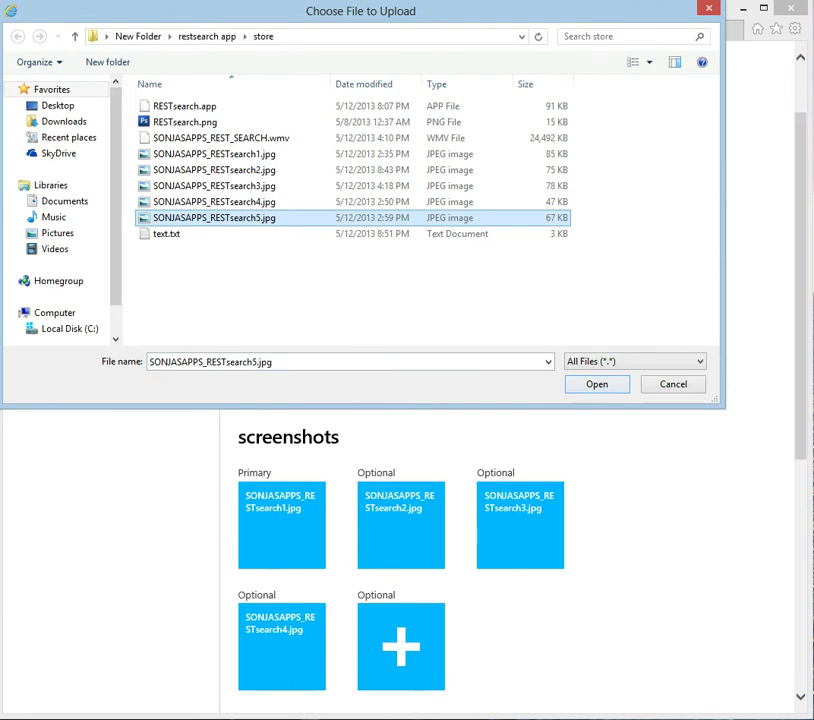
pyautogui.press('Return')
pyautogui.scroll(-5, 400, 400)
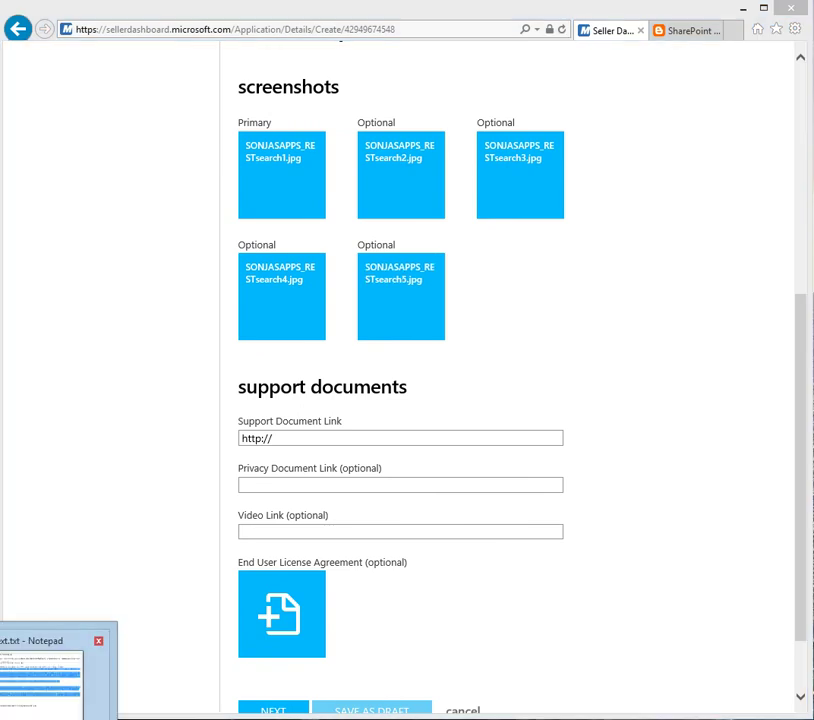
pyautogui.hotkey('alt', 'Tab')
pyautogui.click(280, 173)
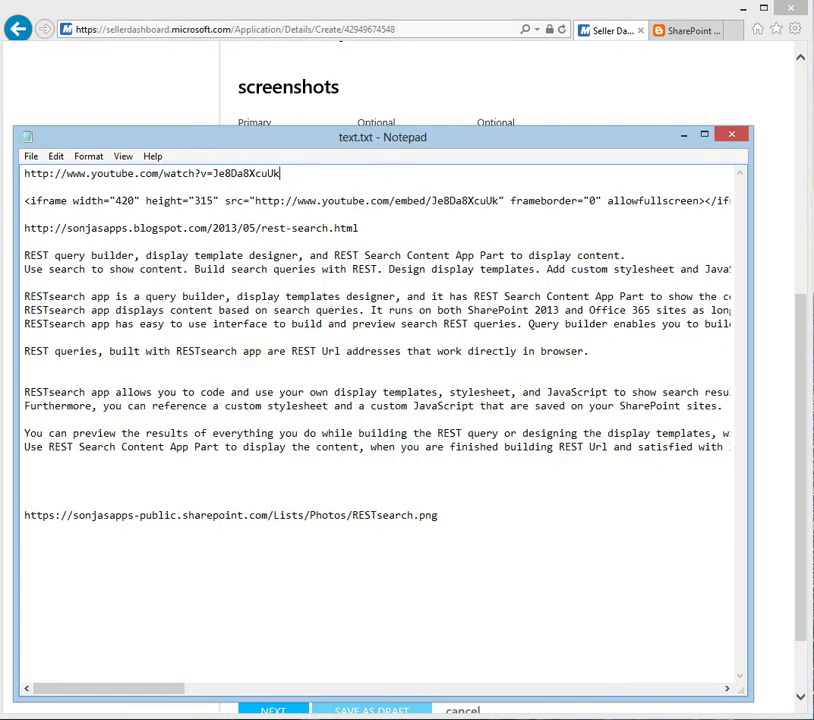
pyautogui.moveTo(79, 228); pyautogui.dragTo(24, 228)
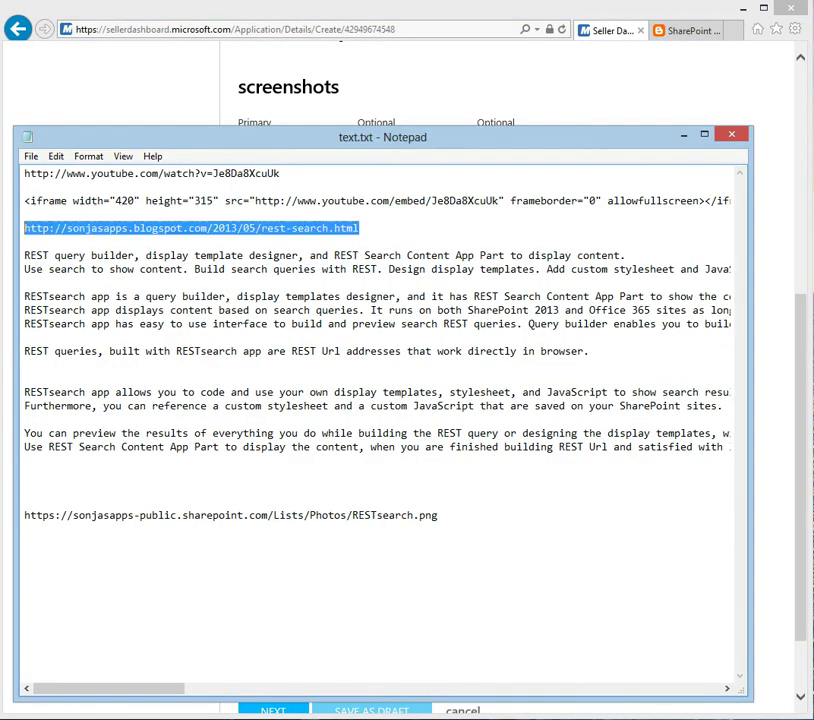
pyautogui.rightClick(59, 228)
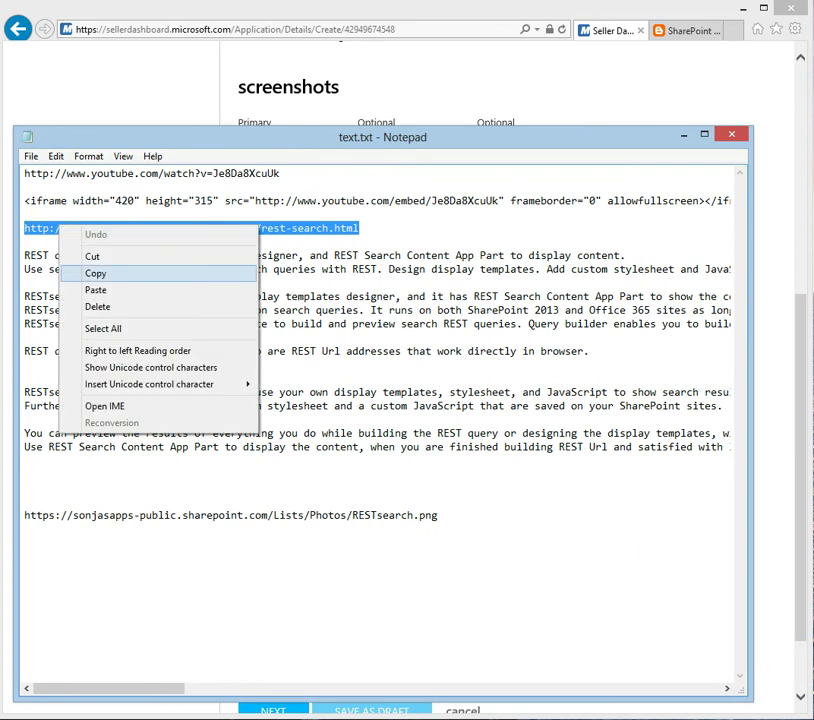
pyautogui.click(95, 273)
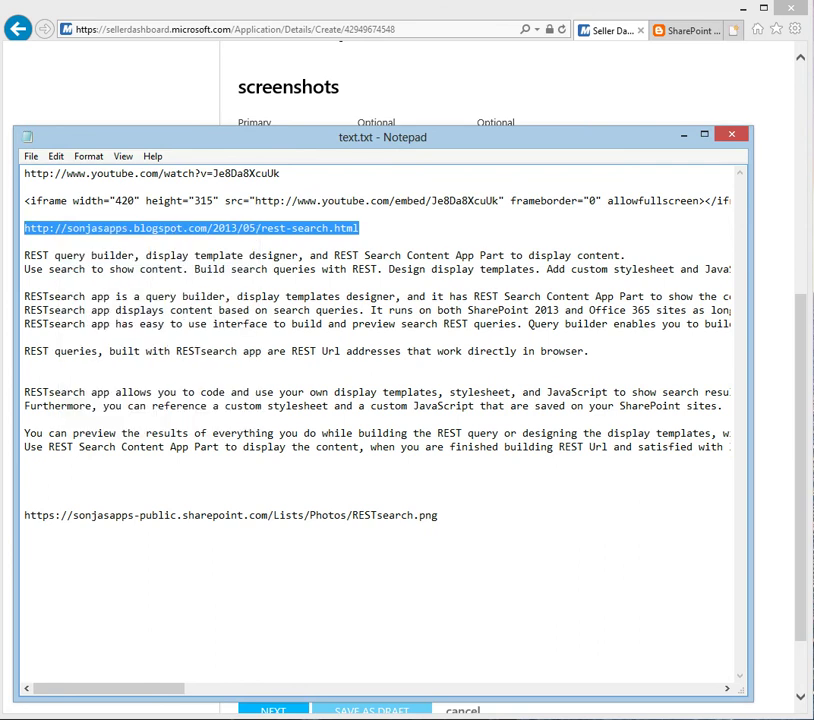
pyautogui.click(688, 30)
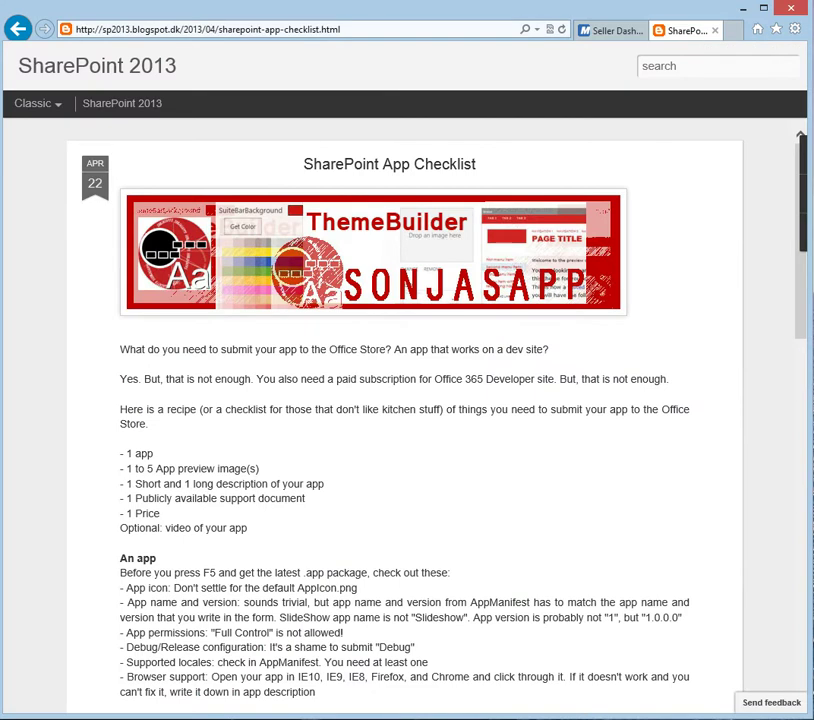
# Step: Load the copied rest-search.html blog address in the browser
pyautogui.click(200, 29)
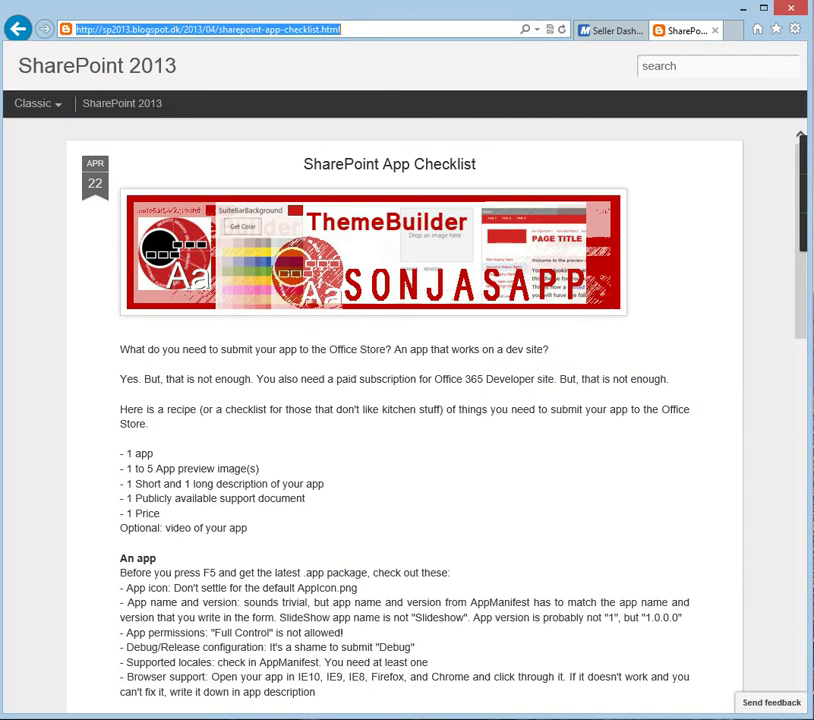
pyautogui.rightClick(322, 29)
pyautogui.click(357, 88)
pyautogui.press('Return')
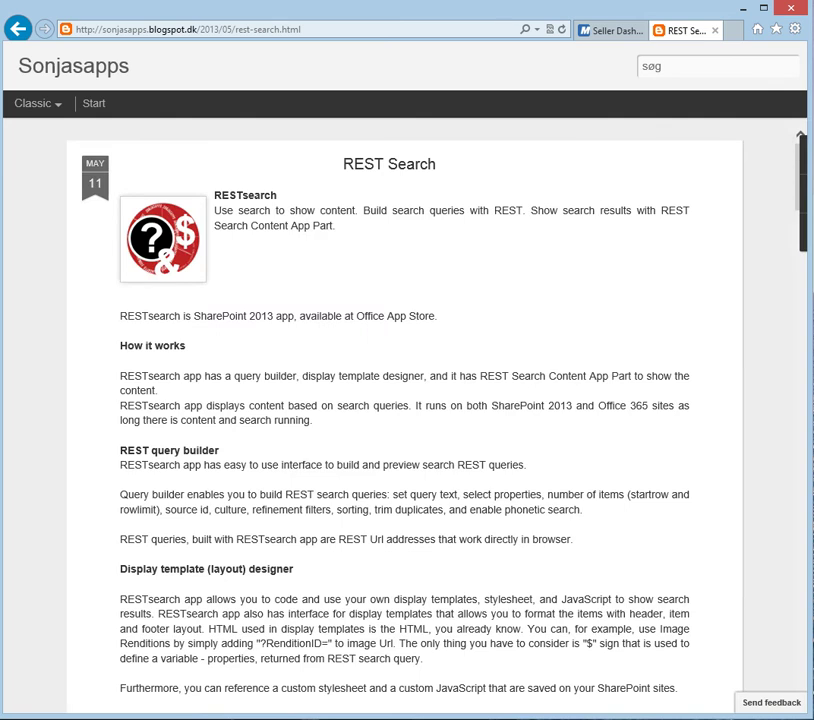
# Step: Read through the REST Search post, then return to the Seller Dashboard tab
pyautogui.scroll(-8, 407, 415)
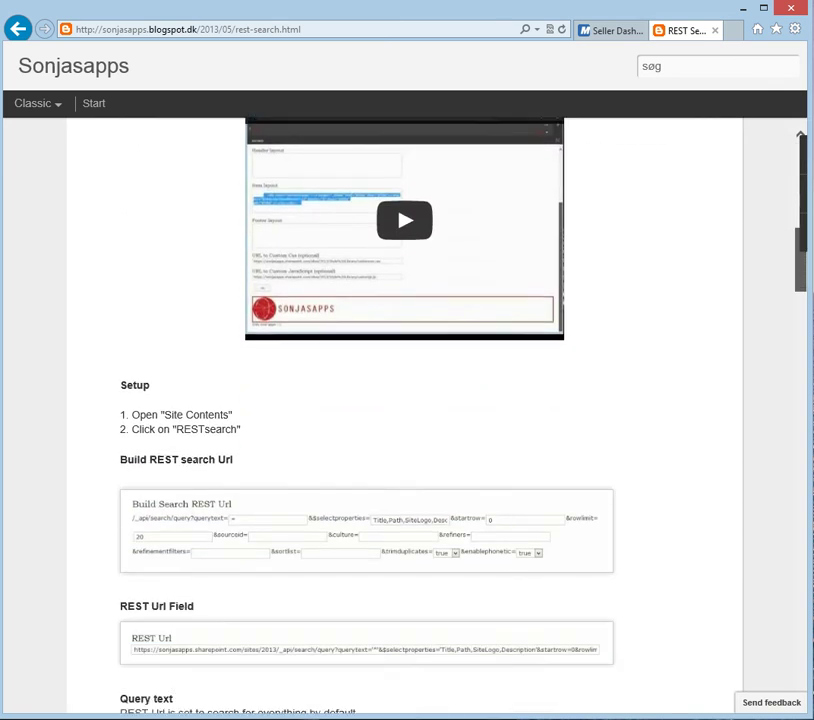
pyautogui.scroll(-10, 407, 415)
pyautogui.scroll(-9, 407, 415)
pyautogui.scroll(-10, 407, 415)
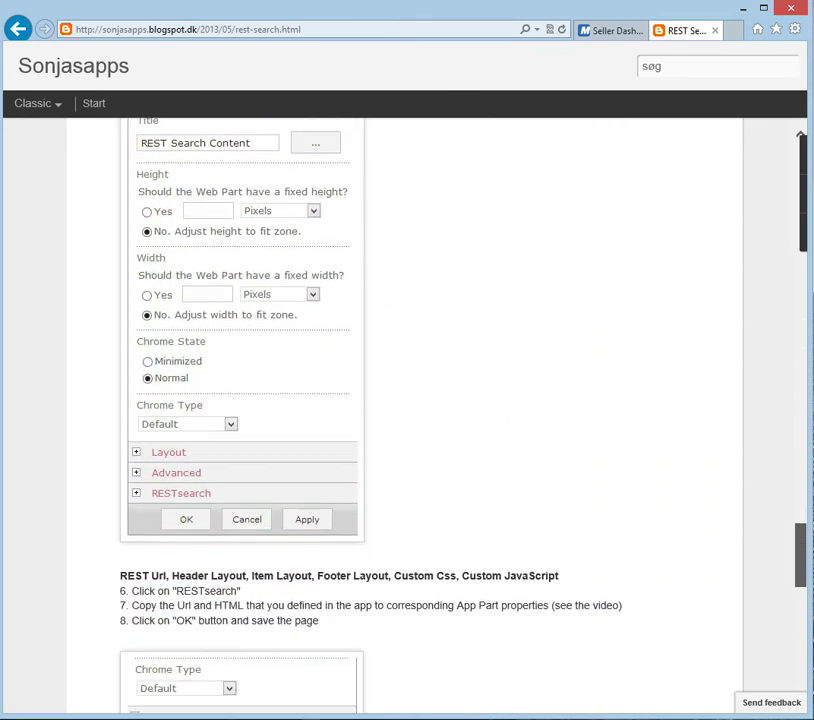
pyautogui.scroll(-10, 407, 415)
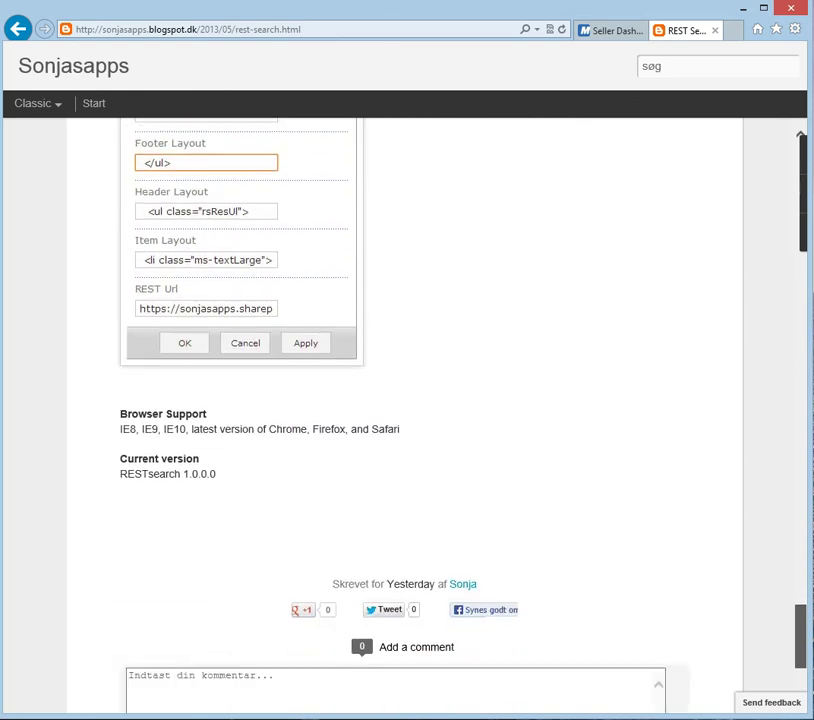
pyautogui.scroll(8, 407, 415)
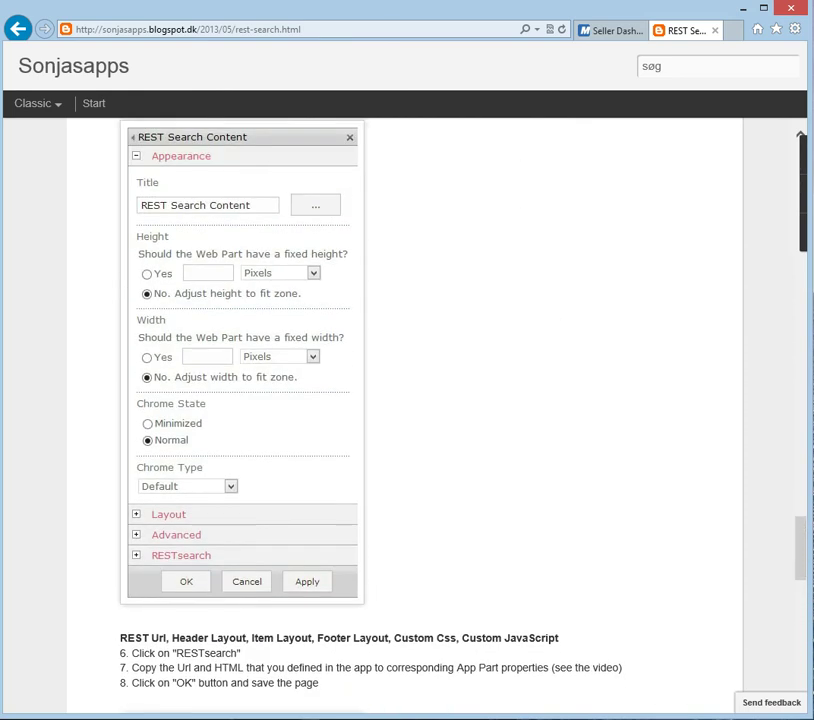
pyautogui.hotkey('ctrl', 'shift', 'Tab')
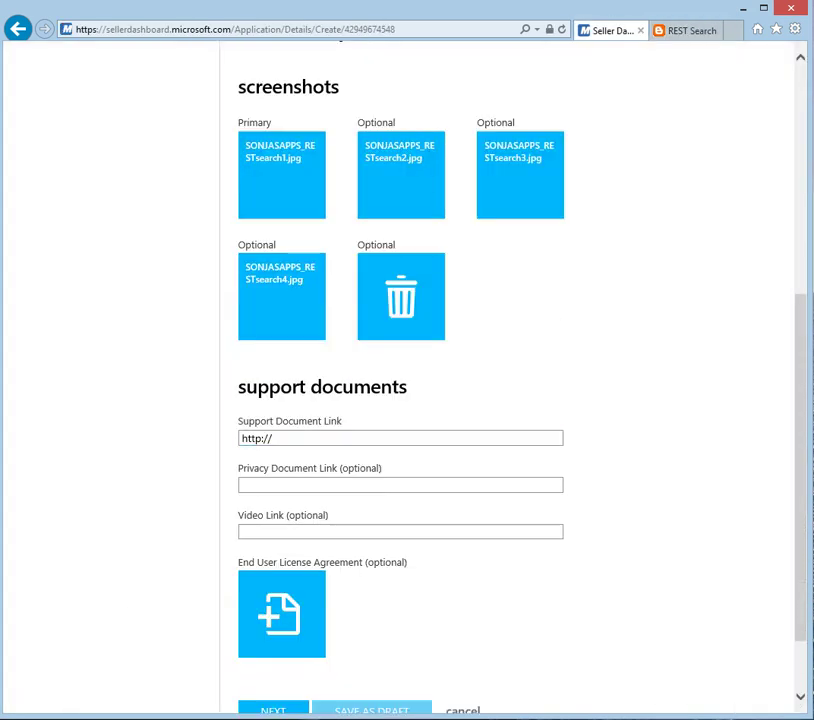
# Step: Paste the REST Search blog address into the Support Document Link field
pyautogui.click(400, 438)
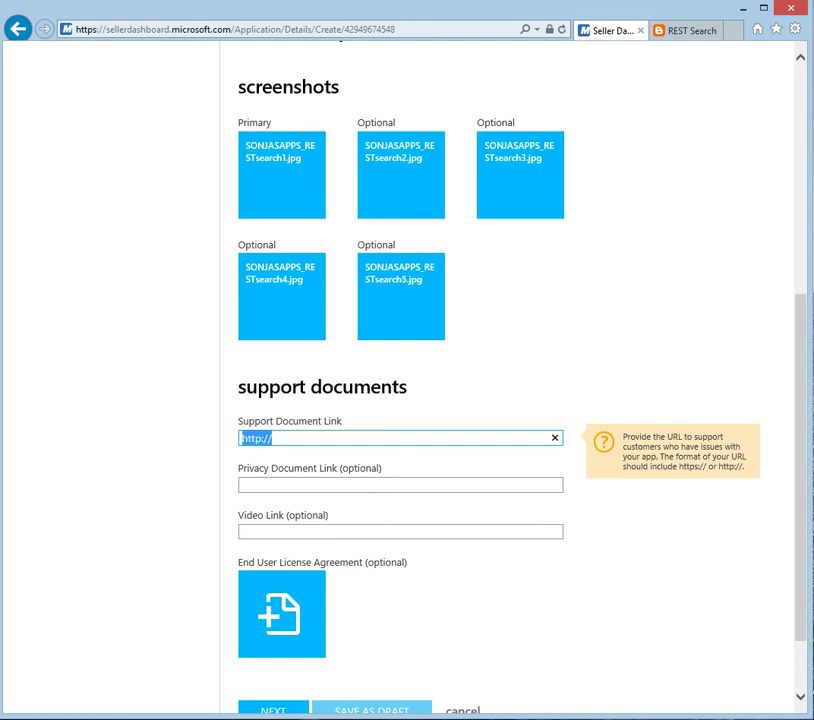
pyautogui.rightClick(253, 438)
pyautogui.click(289, 501)
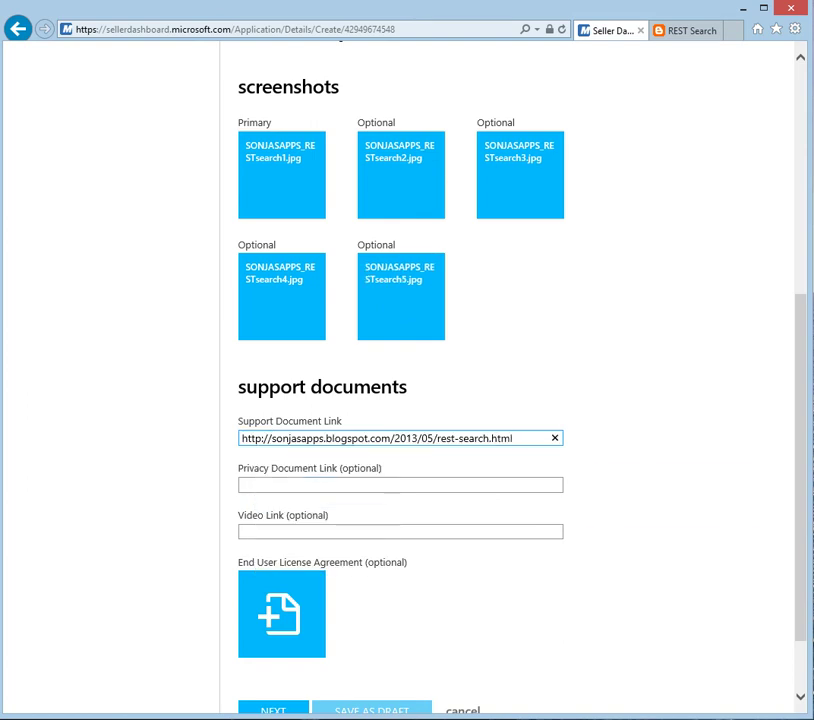
pyautogui.press('Tab')
pyautogui.hotkey('shift', 'Tab')
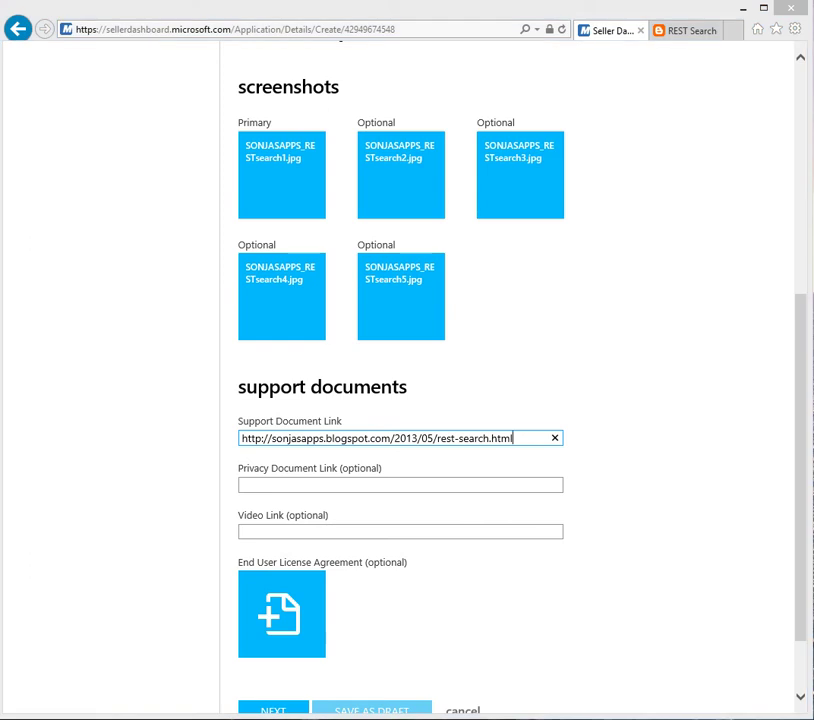
# Step: Copy the YouTube video address from Notepad and load it in the blog tab
pyautogui.click(55, 680)
pyautogui.moveTo(280, 173); pyautogui.dragTo(61, 173)
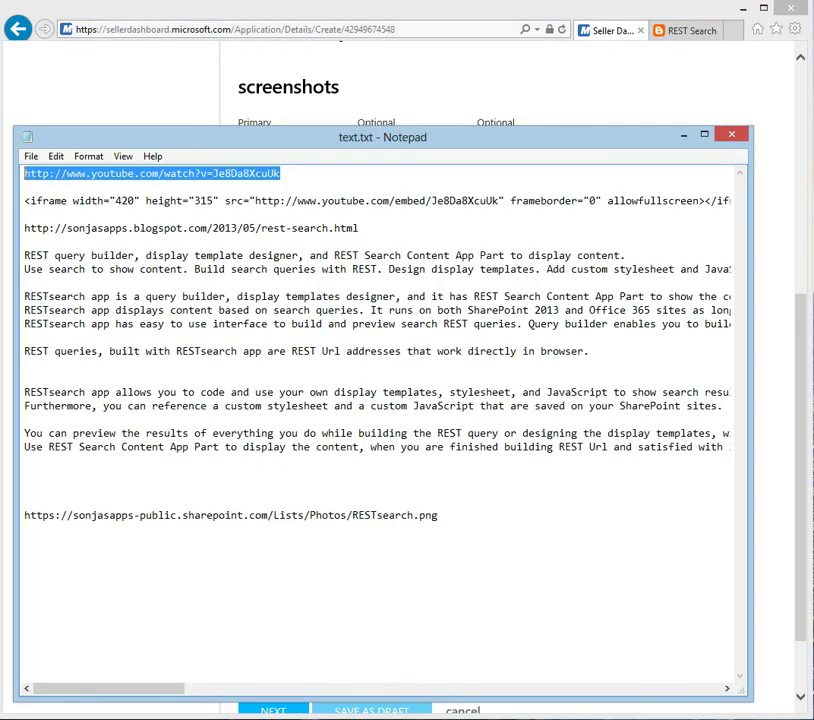
pyautogui.rightClick(58, 172)
pyautogui.click(90, 220)
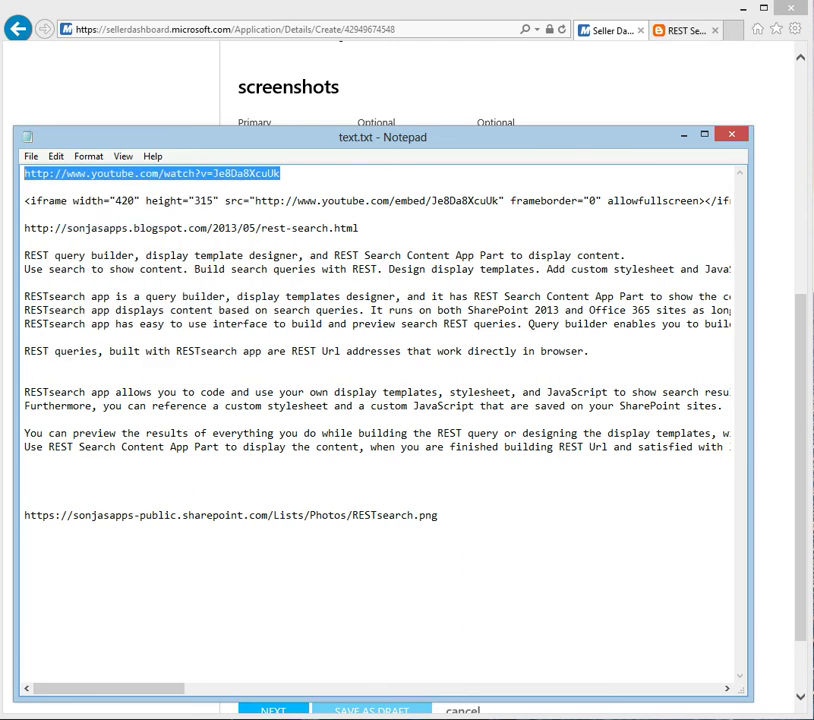
pyautogui.click(686, 30)
pyautogui.click(190, 29)
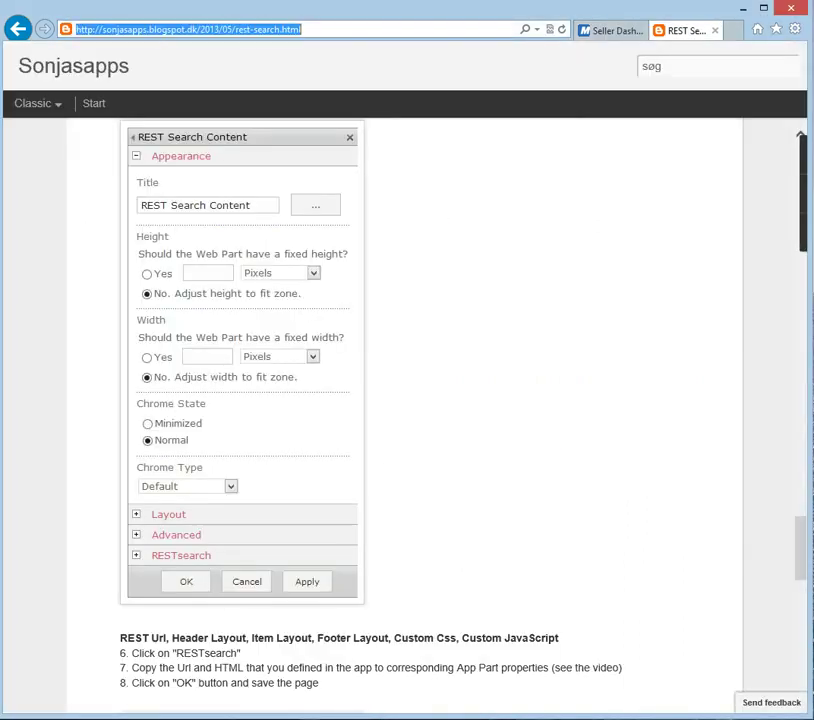
pyautogui.rightClick(318, 31)
pyautogui.click(354, 94)
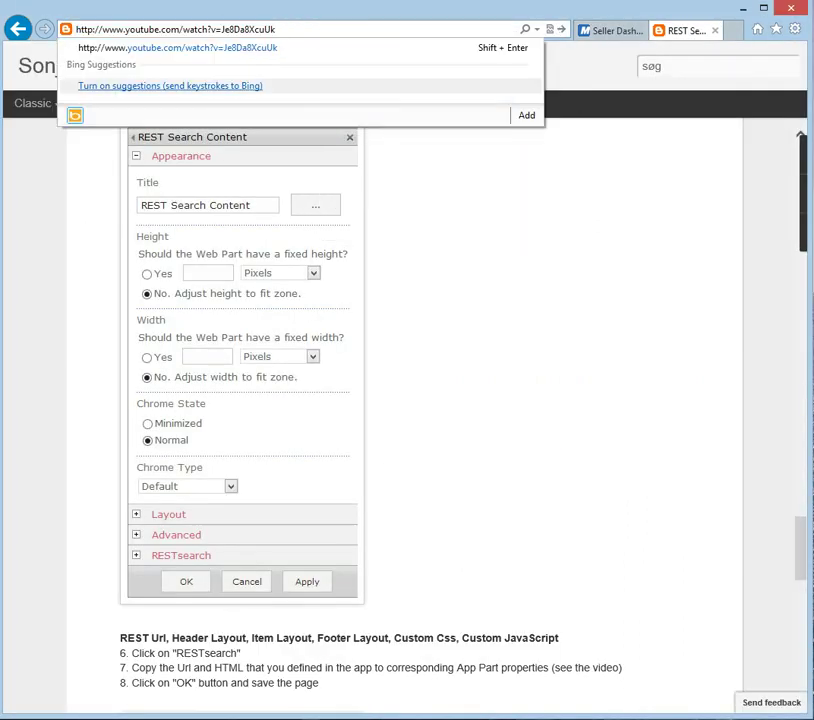
pyautogui.press('Return')
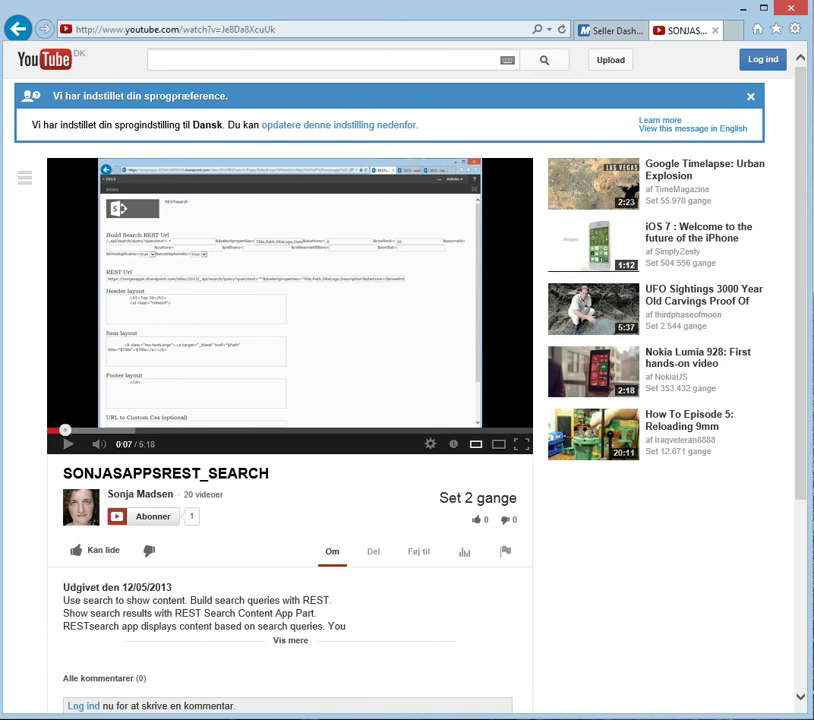
# Step: Paste the YouTube demo address into Video Link and begin uploading a EULA
pyautogui.hotkey('ctrl', 'shift', 'Tab')
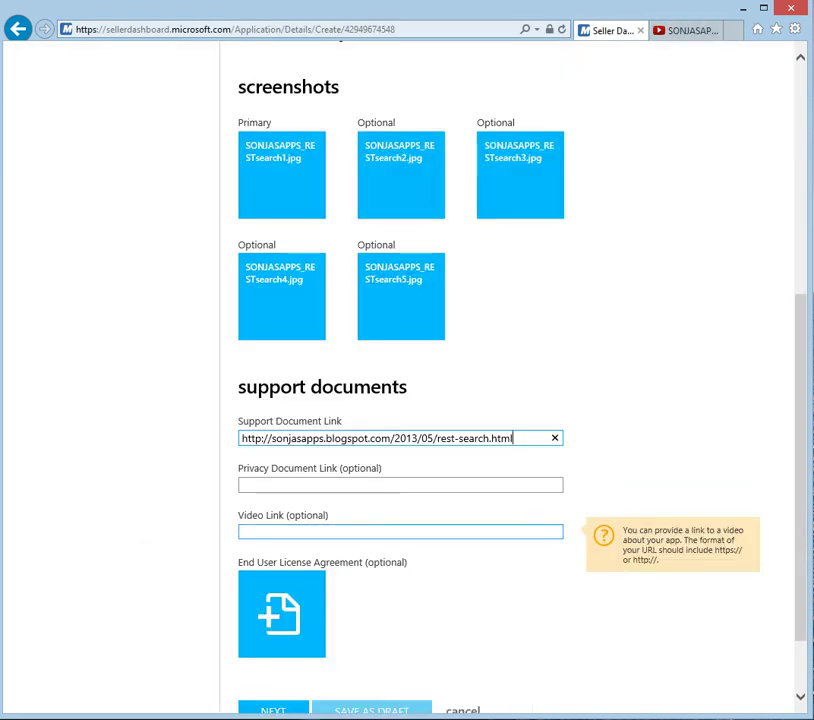
pyautogui.rightClick(284, 531)
pyautogui.click(330, 592)
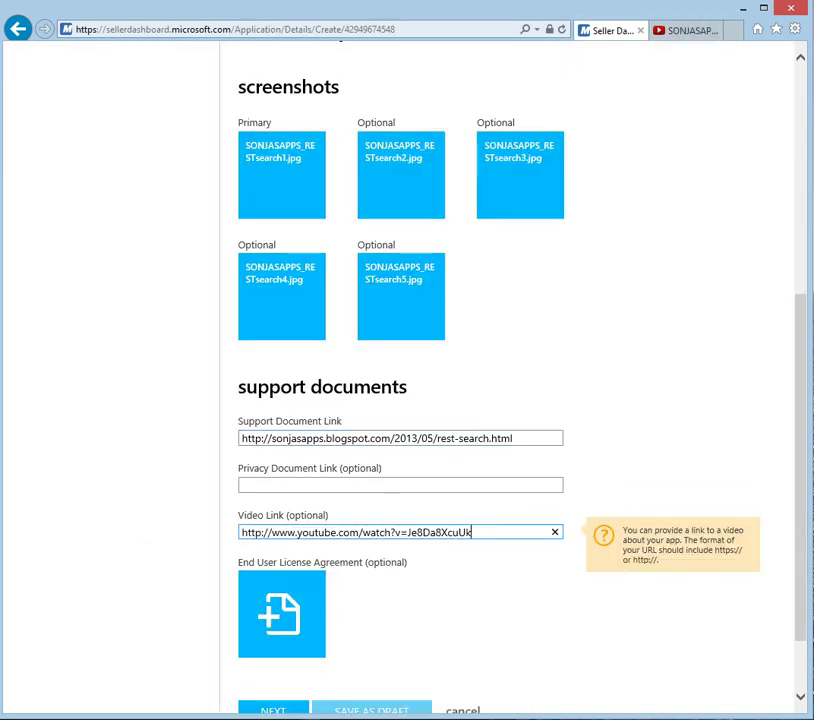
pyautogui.scroll(-2, 731, 632)
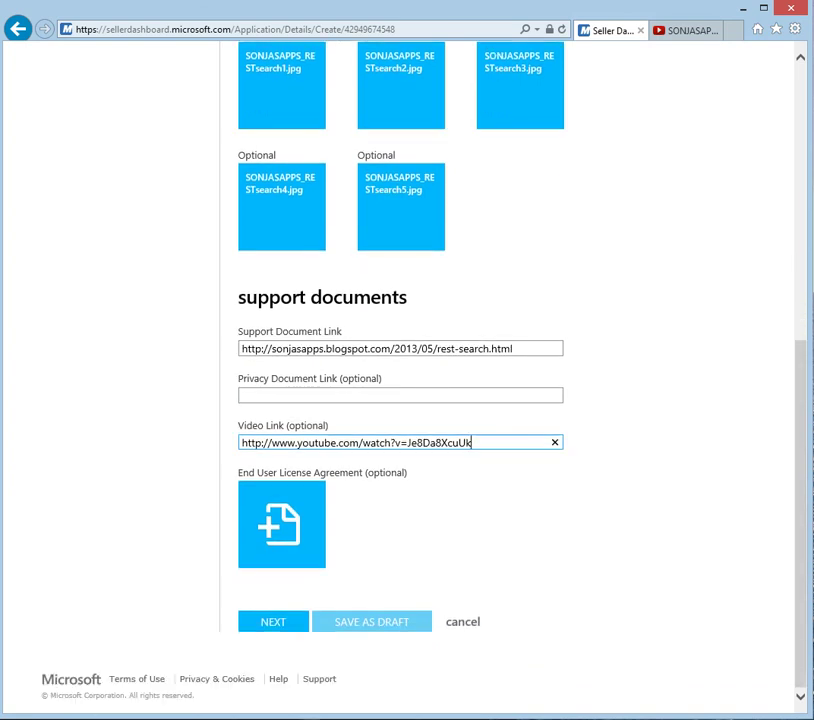
pyautogui.click(281, 524)
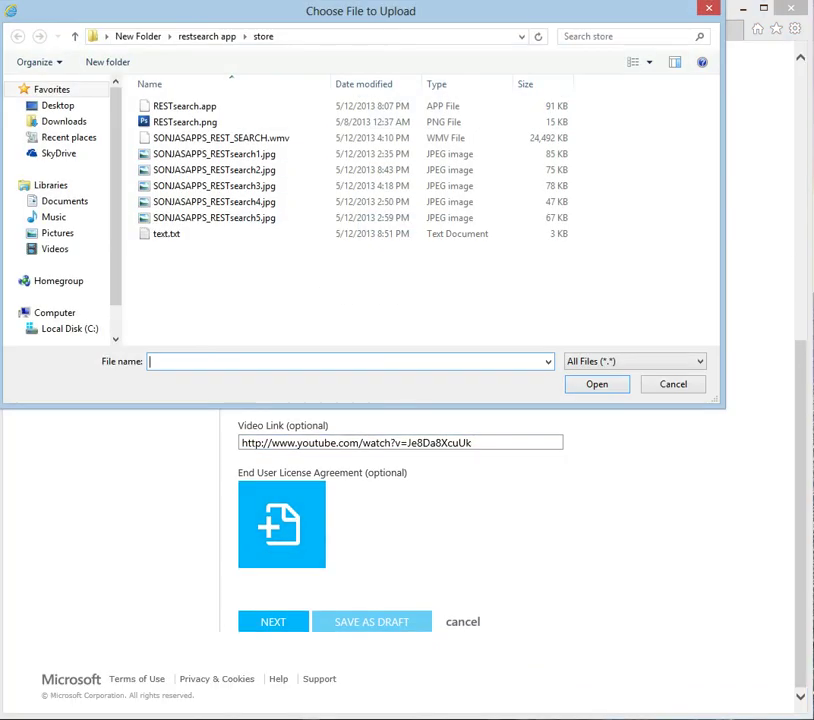
# Step: Upload enduserlicense.txt from Documents as the EULA, then save the listing as draft
pyautogui.click(64, 201)
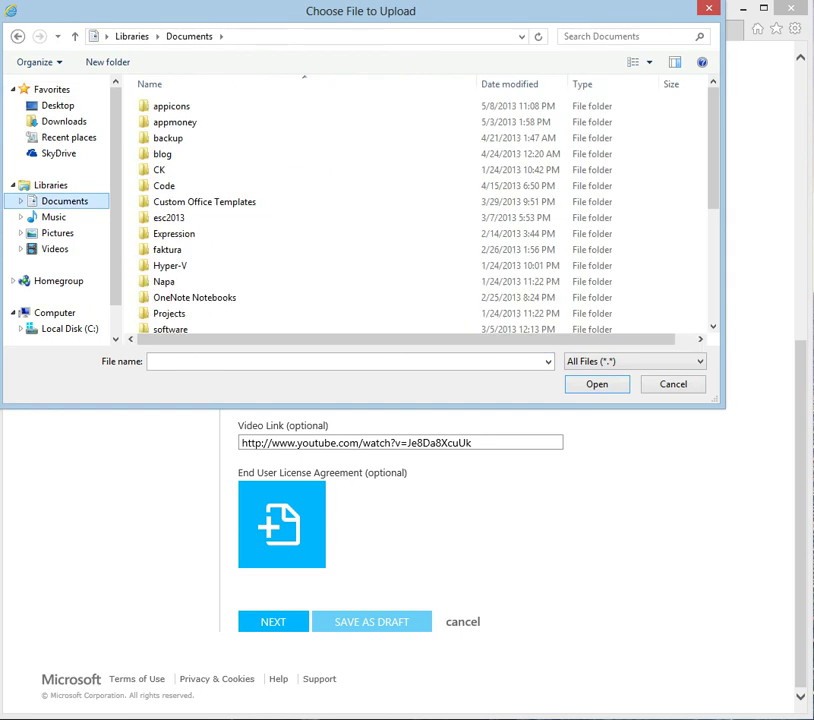
pyautogui.scroll(-4, 420, 210)
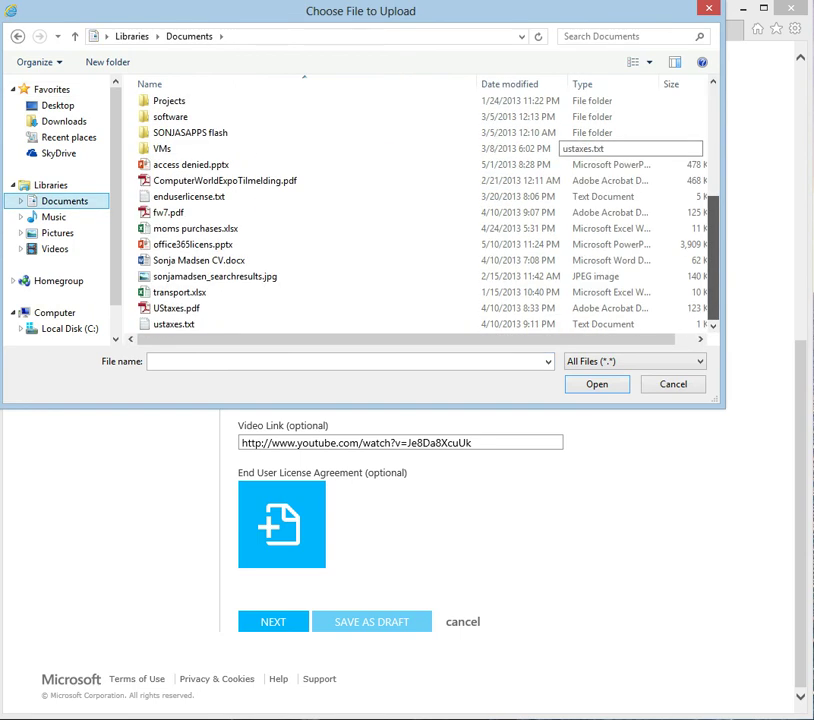
pyautogui.click(182, 196)
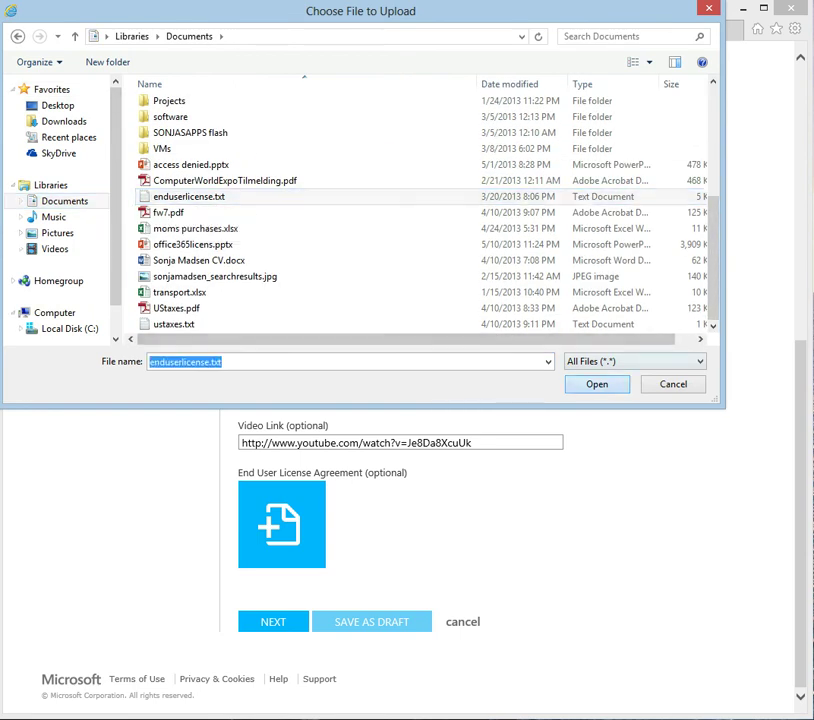
pyautogui.press('Return')
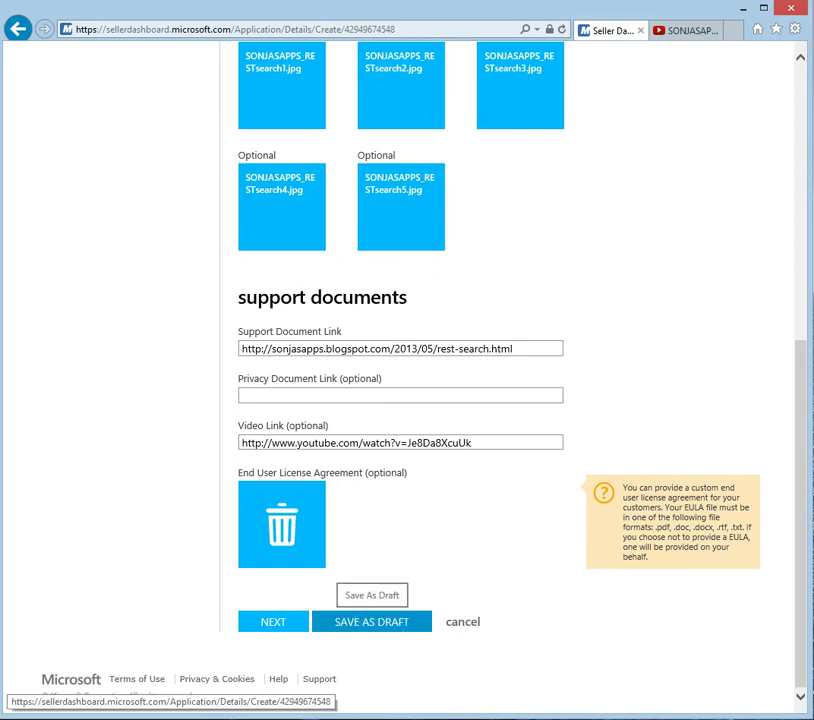
pyautogui.click(372, 621)
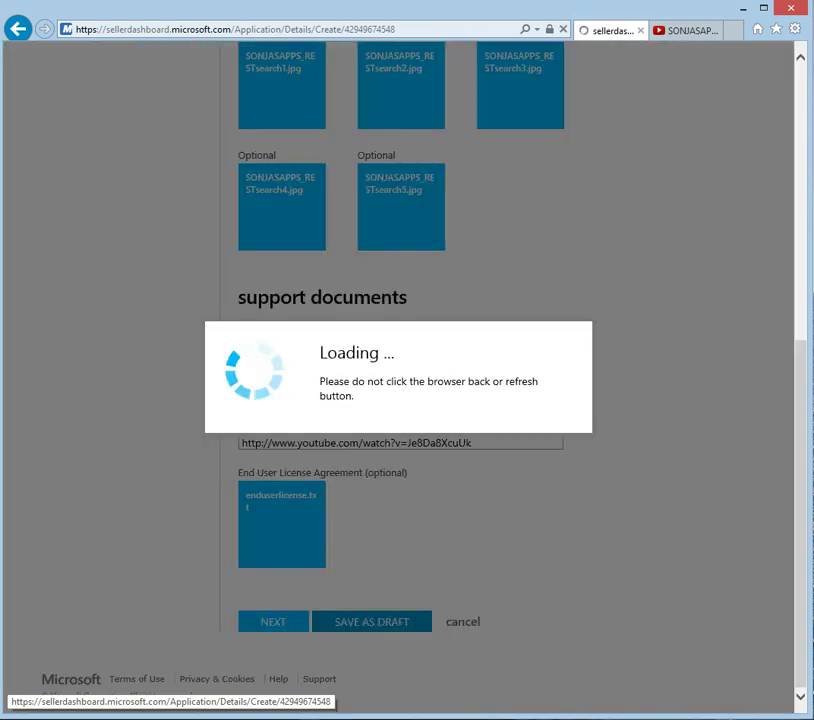